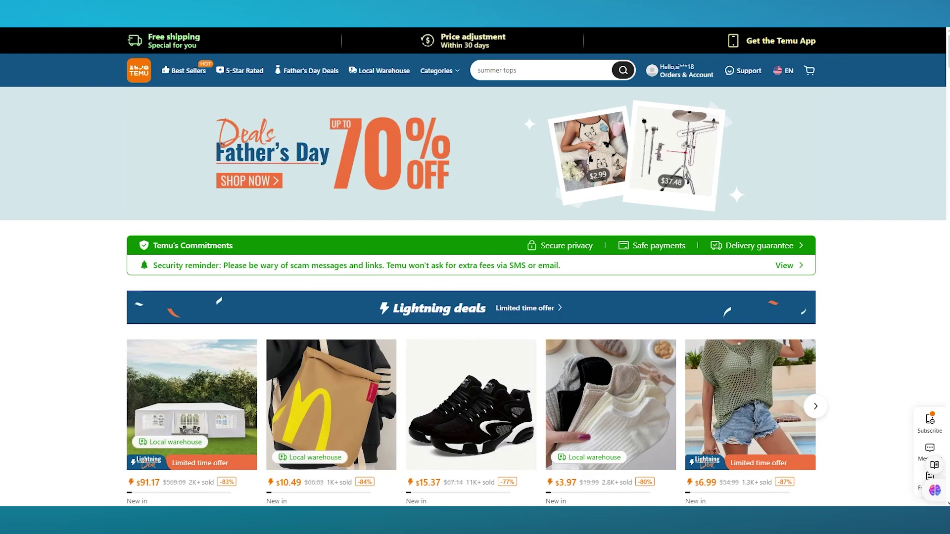
scroll(878, 309, down, 10)
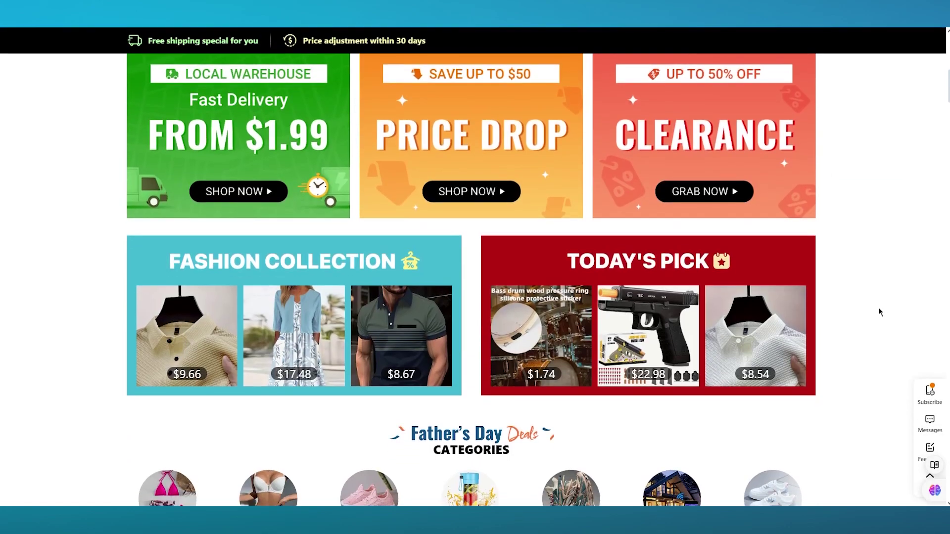
scroll(879, 311, up, 10)
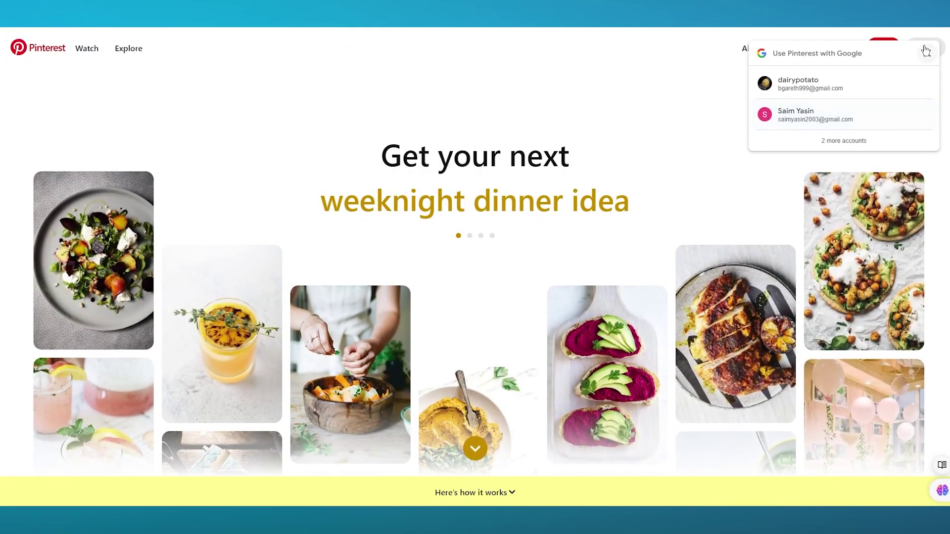
Step: Dismiss the Google sign-in prompt on Pinterest and look over its landing page
click(927, 53)
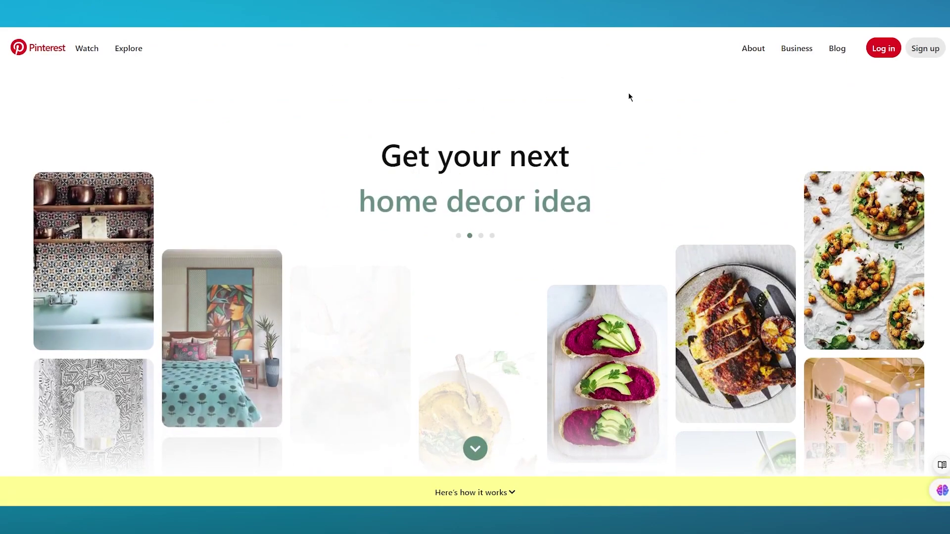
scroll(629, 93, down, 5)
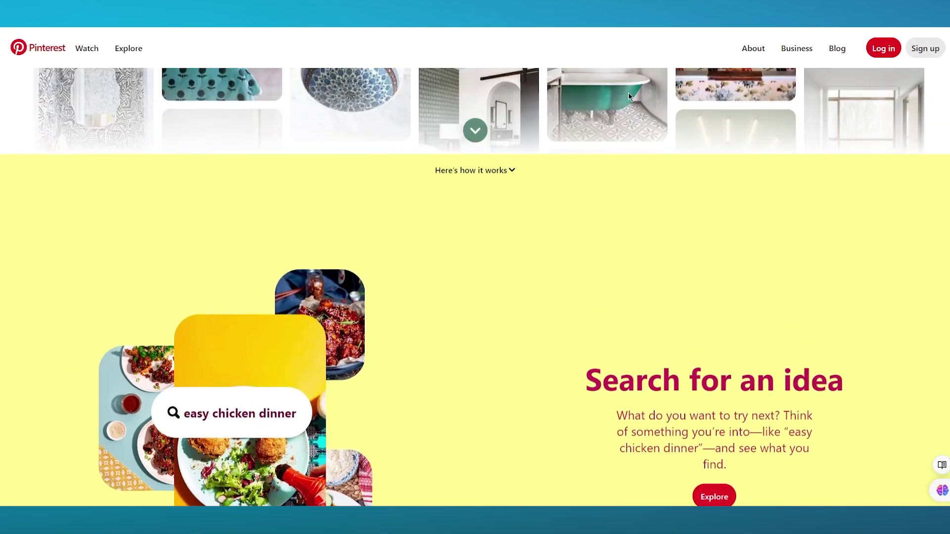
scroll(629, 93, up, 5)
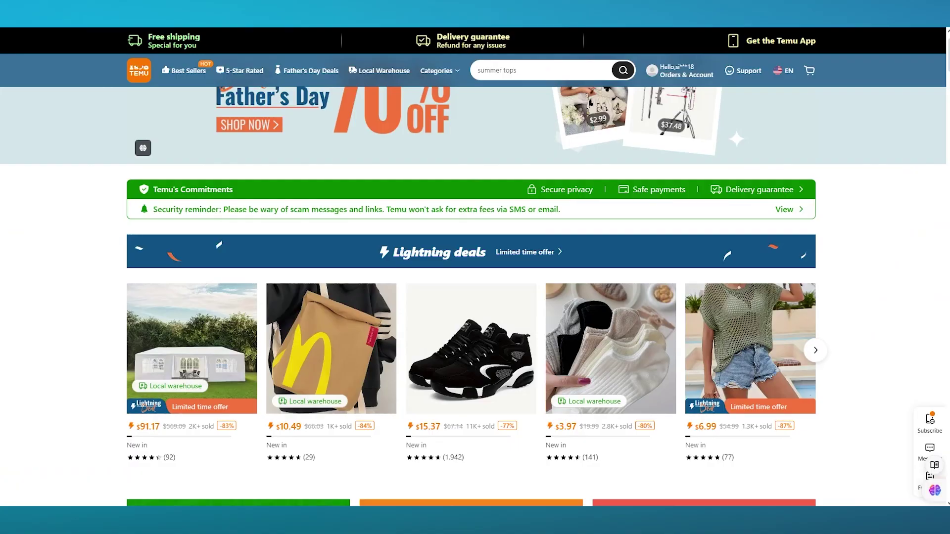
Step: Switch to Temu and browse the deals and product listings on its home page
scroll(91, 224, down, 15)
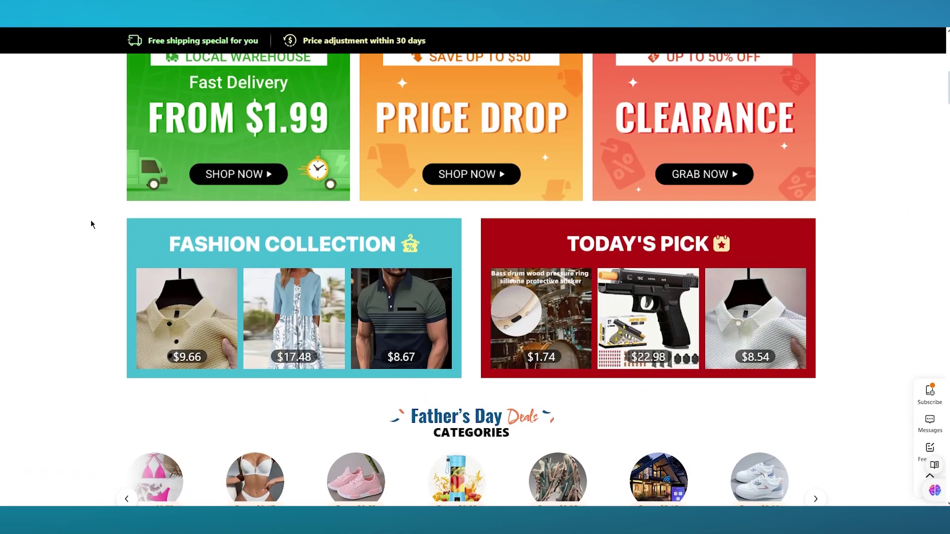
scroll(90, 224, down, 15)
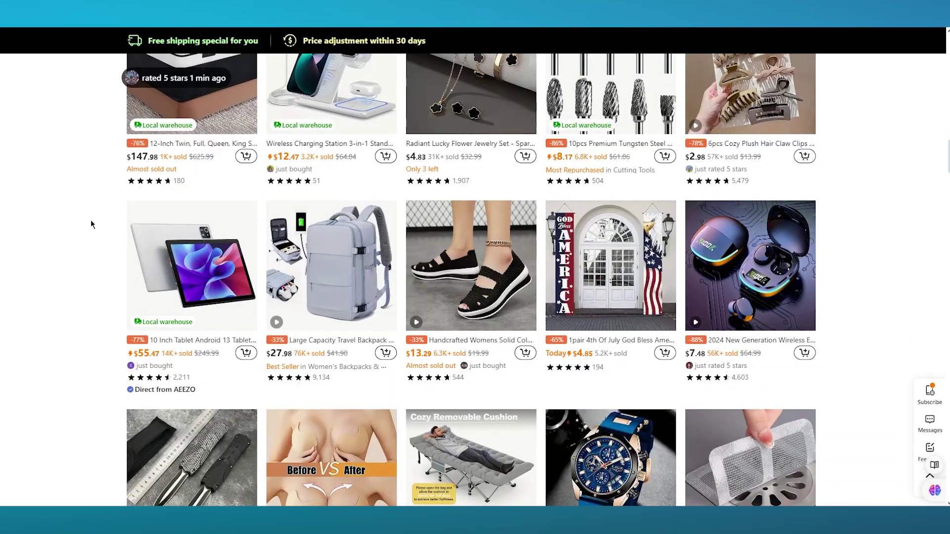
scroll(91, 224, down, 4)
scroll(91, 224, down, 3)
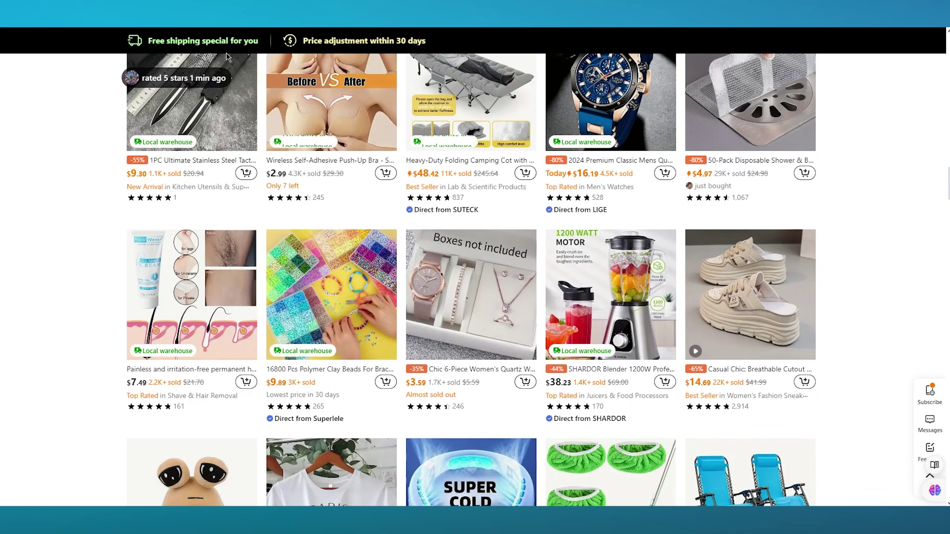
Step: Open Google Trends in a new browser tab
key(ctrl+t)
text(go)
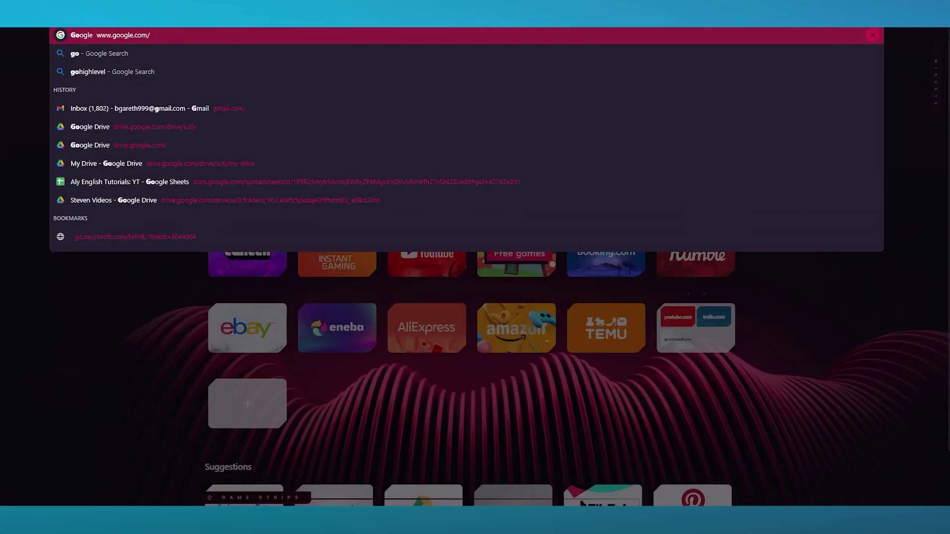
text(oglle trend)
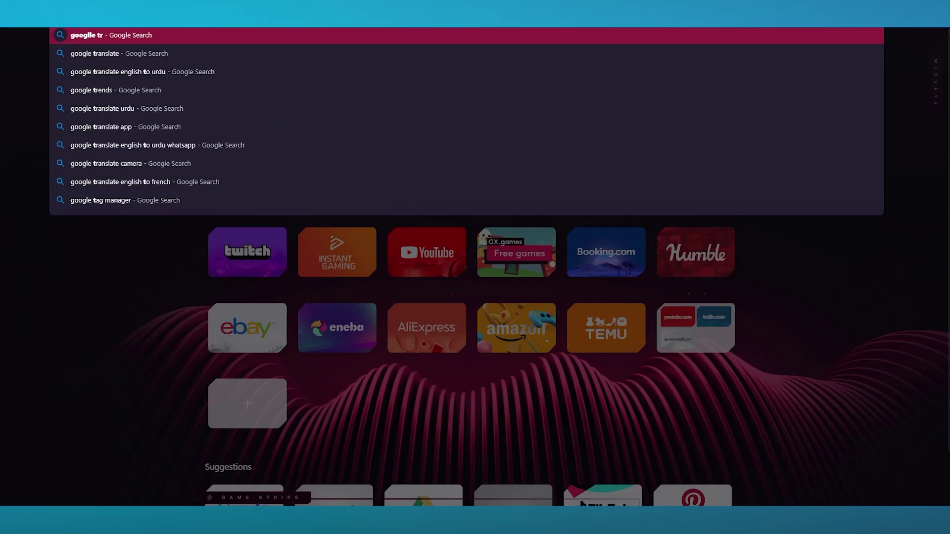
text(s)
key(Return)
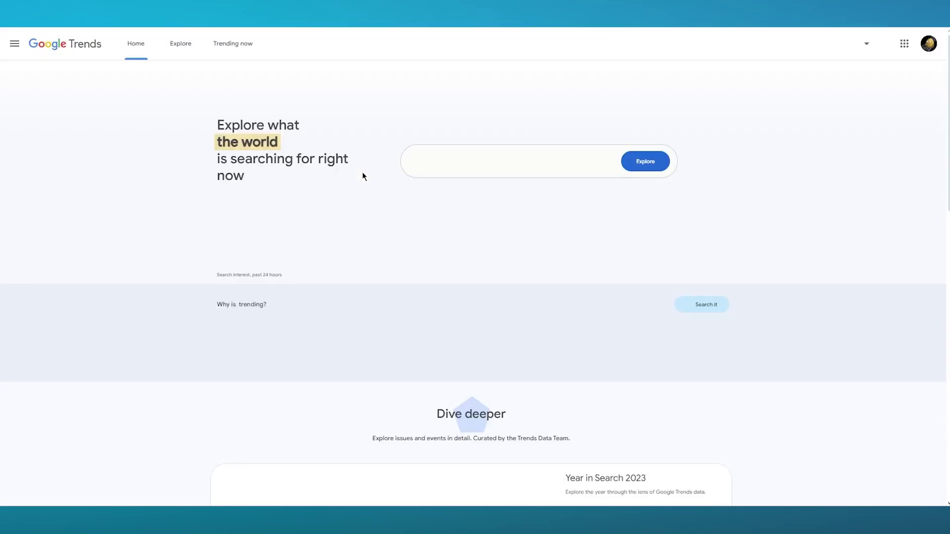
Step: Replace the suggested keyword with "coolers" and explore its search trend
click(447, 164)
text(WhatsApp)
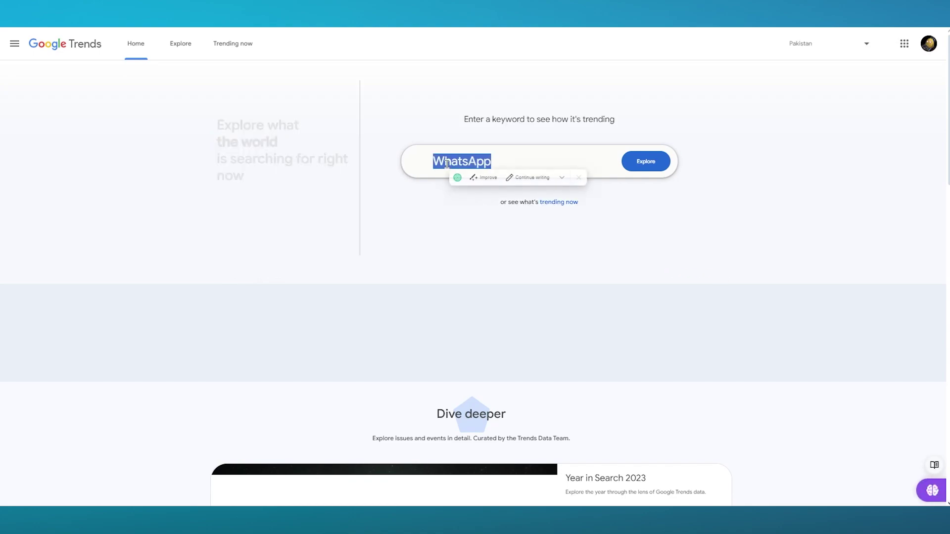
click(515, 161)
drag(515, 161, 431, 168)
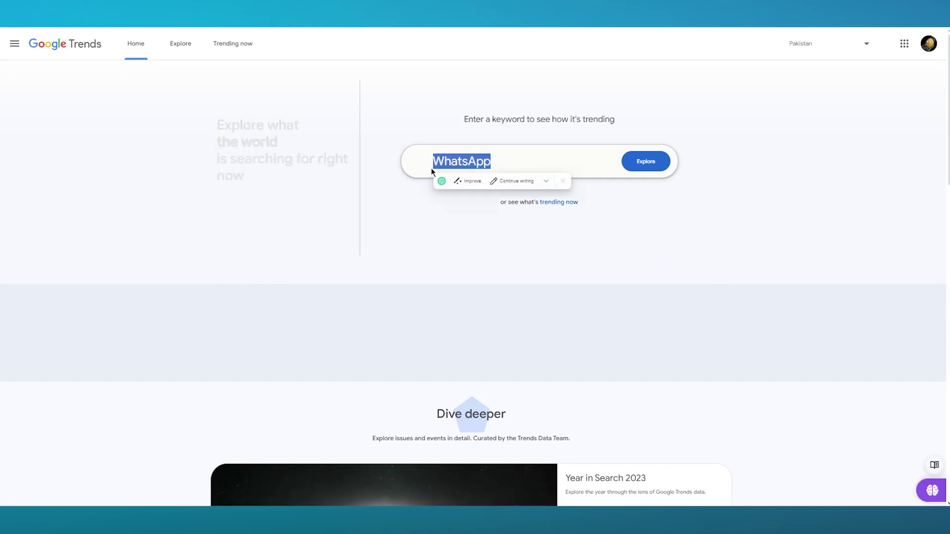
key(BackSpace)
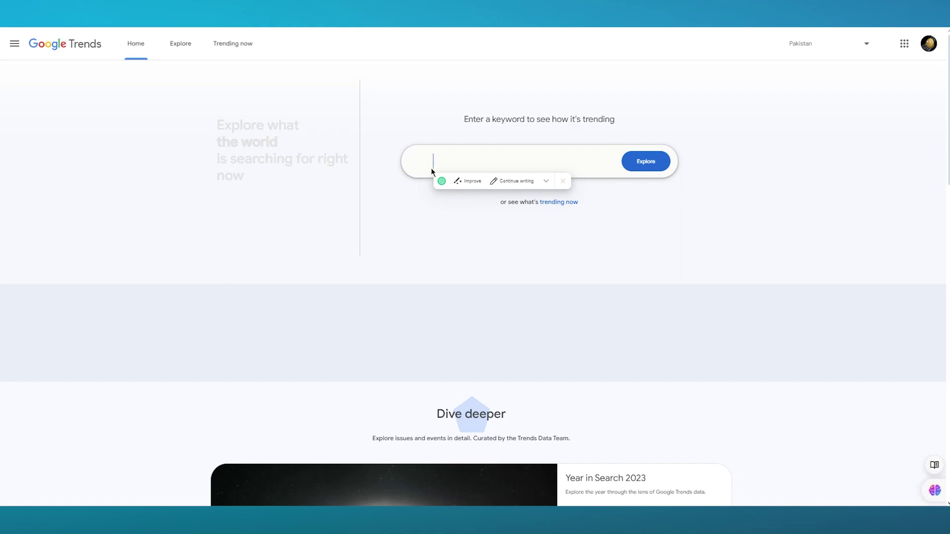
text(co)
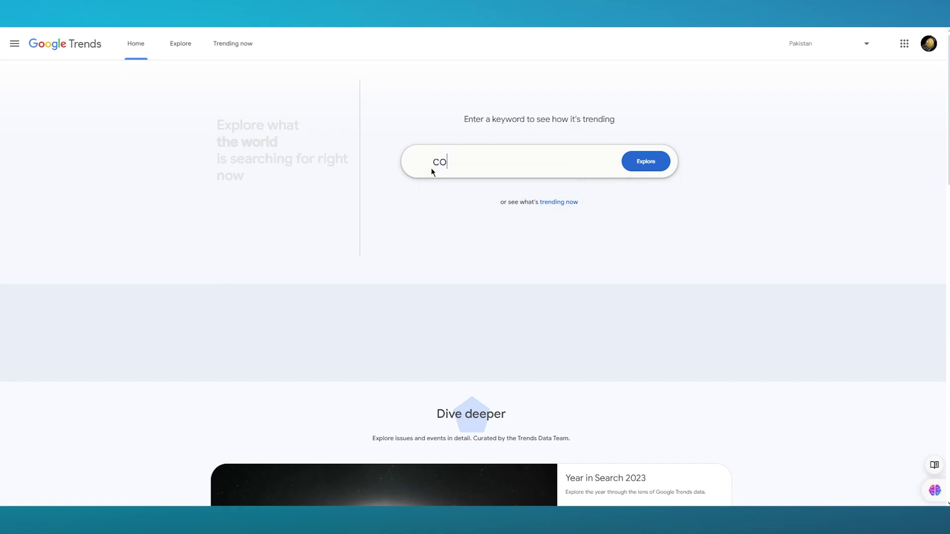
text(olers)
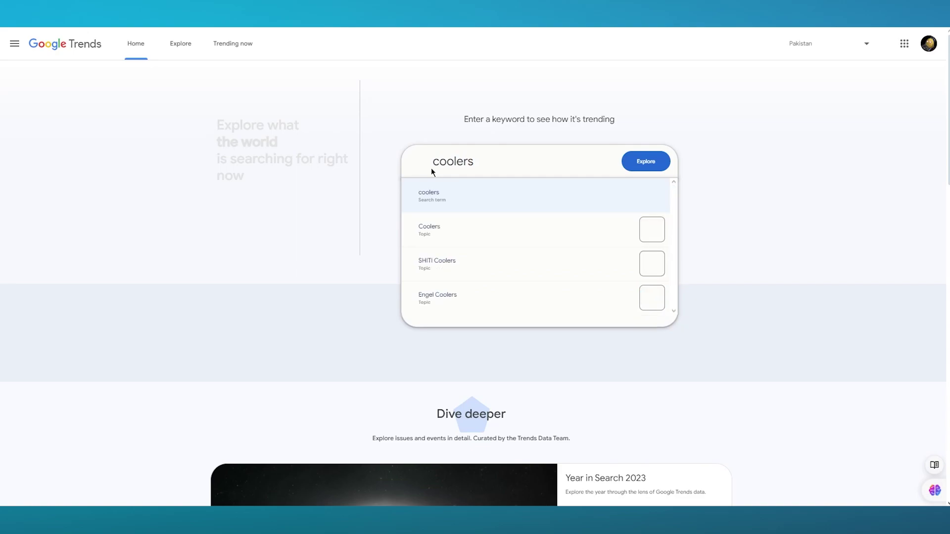
key(Return)
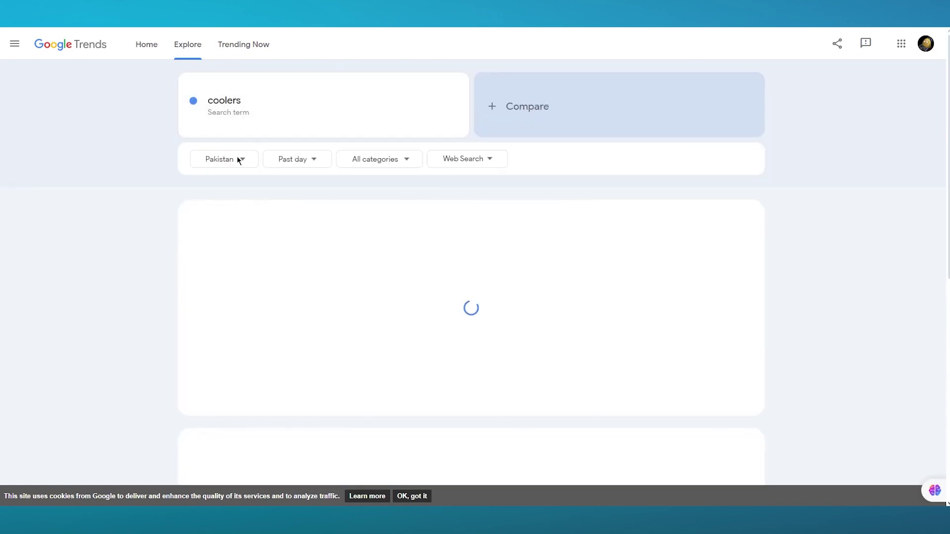
Step: Set the trend's region to Worldwide and review the interest by region, related topics and related queries
click(228, 167)
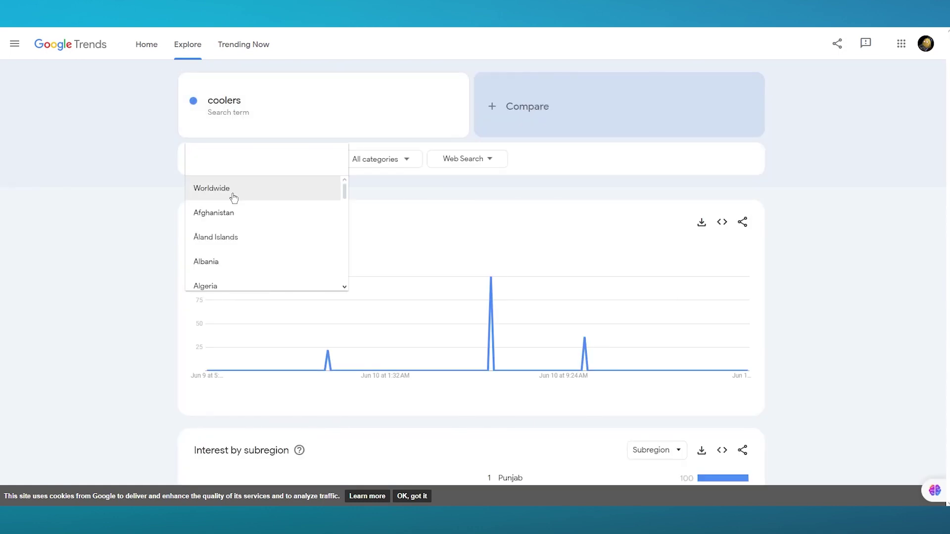
click(232, 192)
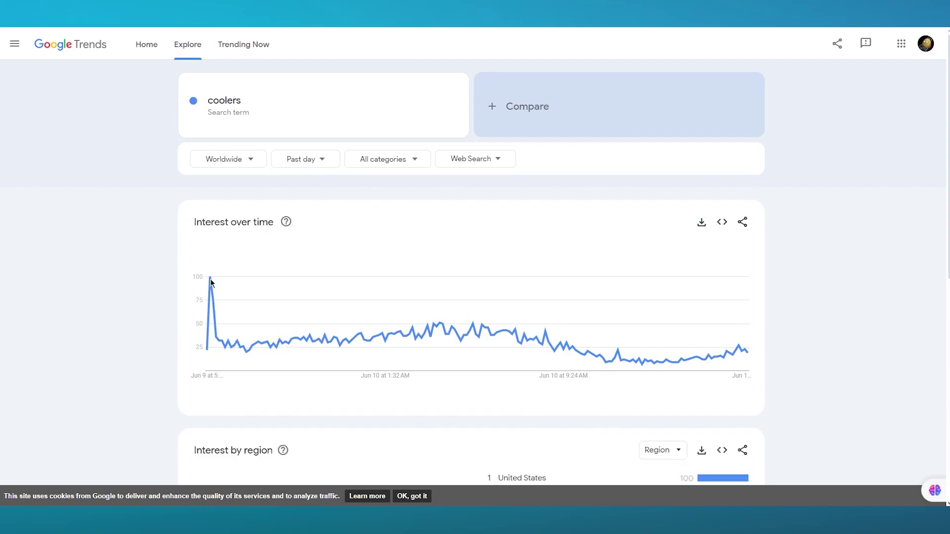
scroll(369, 295, down, 5)
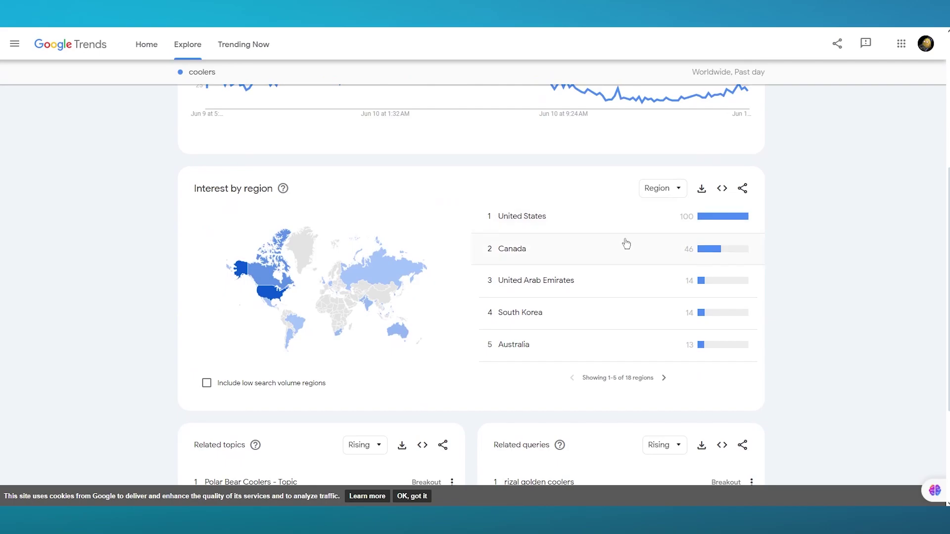
scroll(800, 233, down, 3)
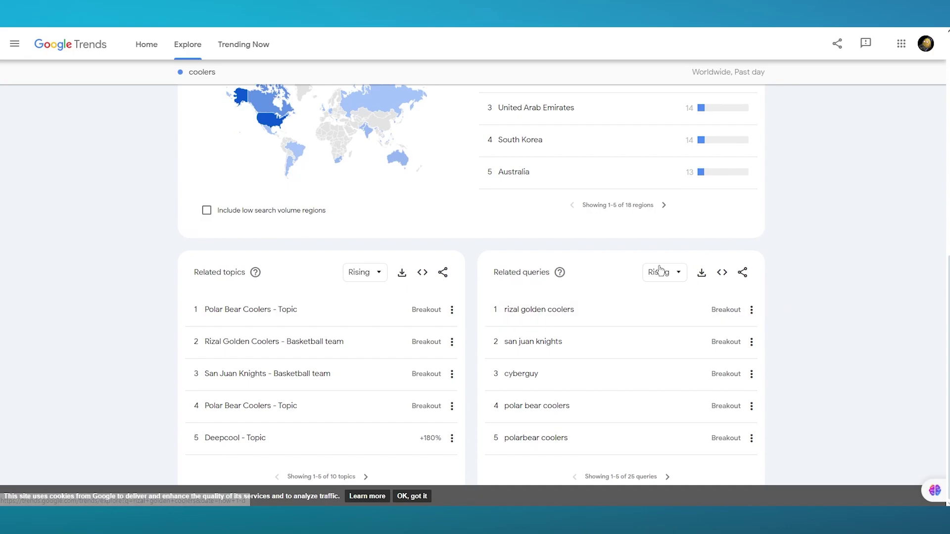
scroll(658, 270, up, 9)
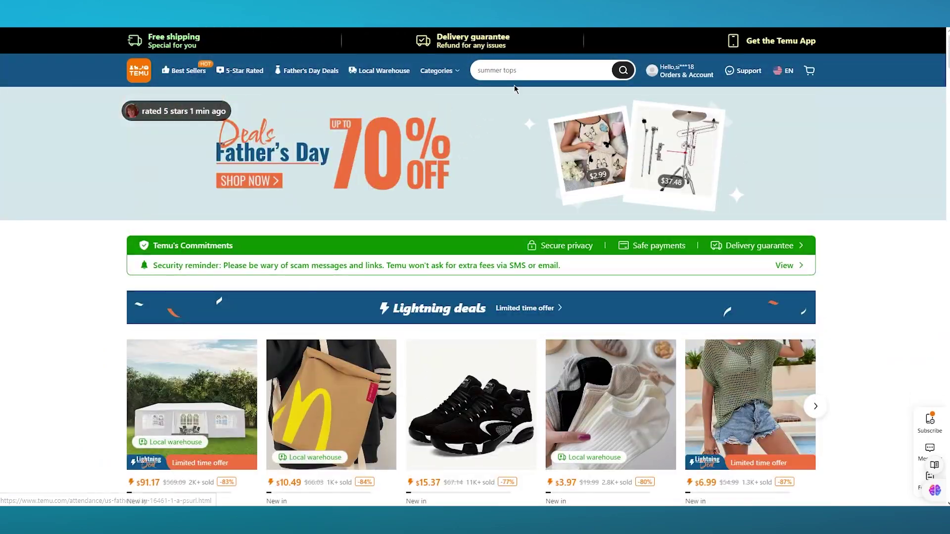
Step: Switch to Temu, search for "rizal coolers" and open the 12V 29Qt portable car refrigerator listing
click(478, 72)
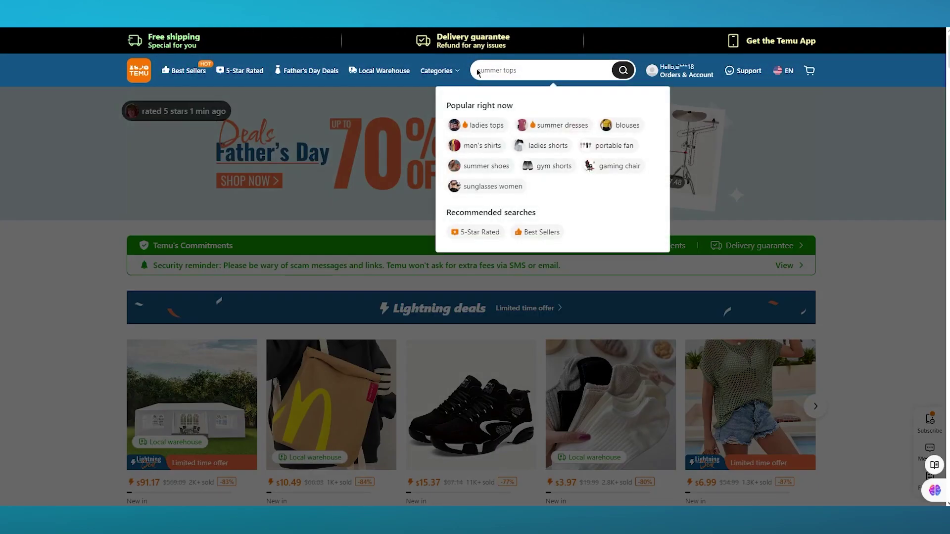
text(riza)
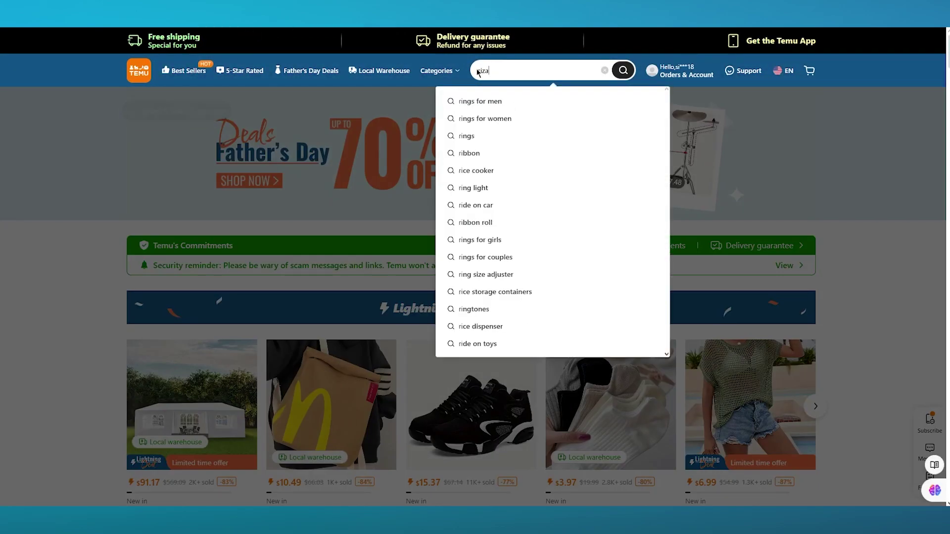
text(l coolers)
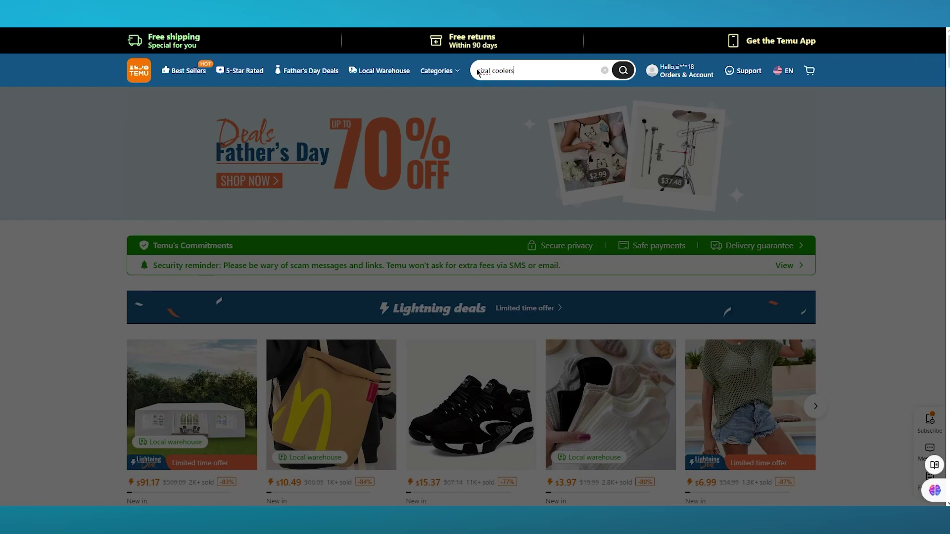
key(Return)
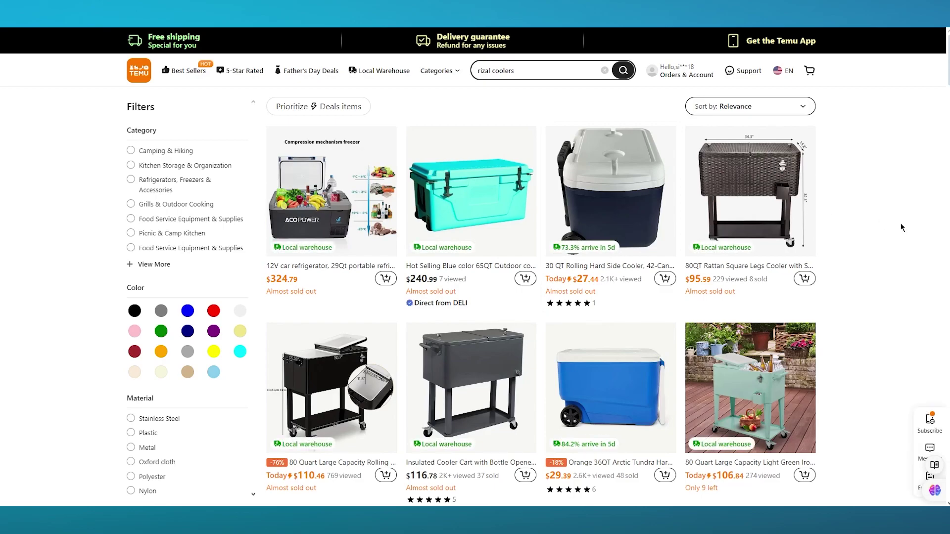
scroll(901, 228, down, 1)
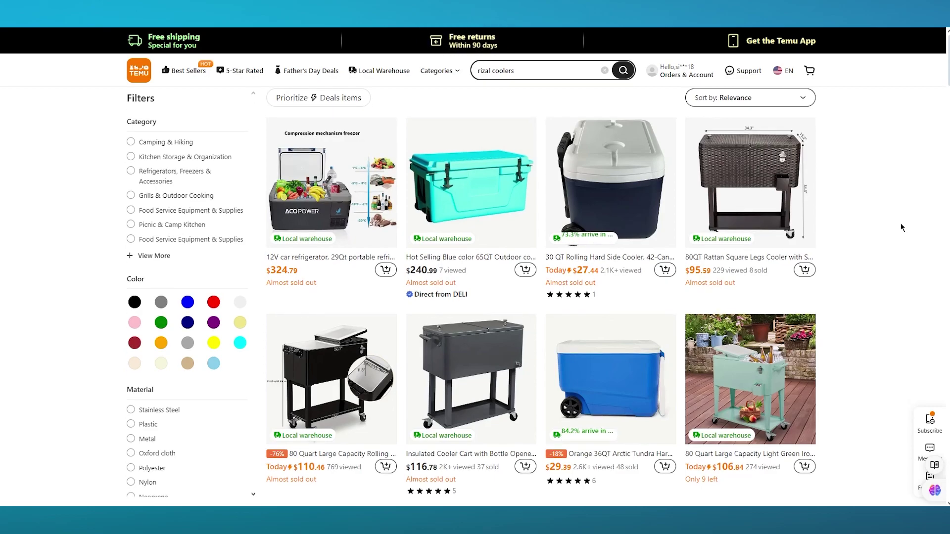
click(340, 200)
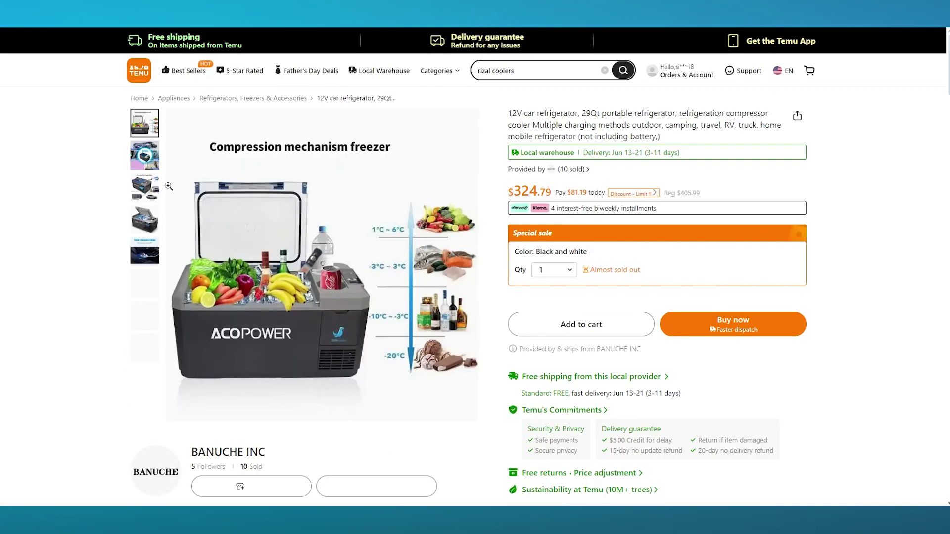
Step: Examine the car refrigerator's product page, including its details, description images, price and seller
scroll(65, 259, down, 8)
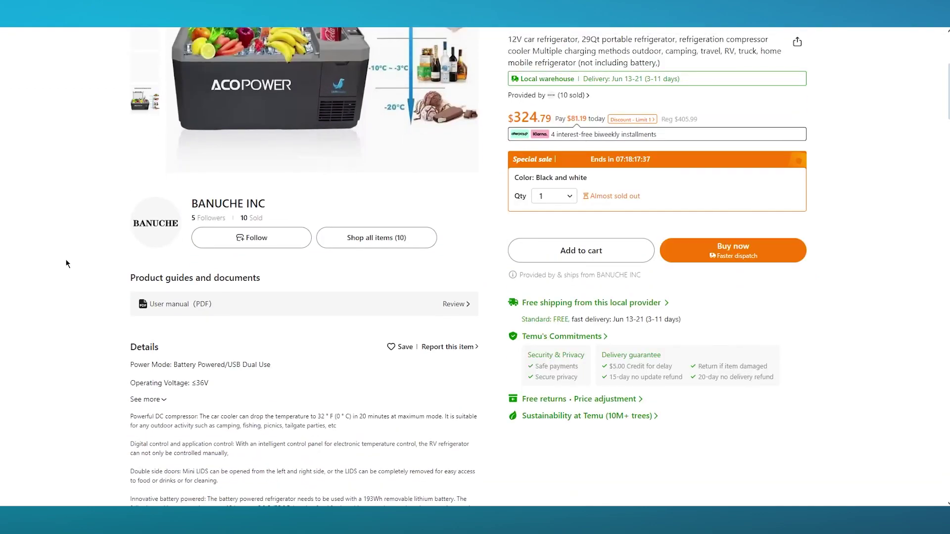
scroll(120, 191, down, 1)
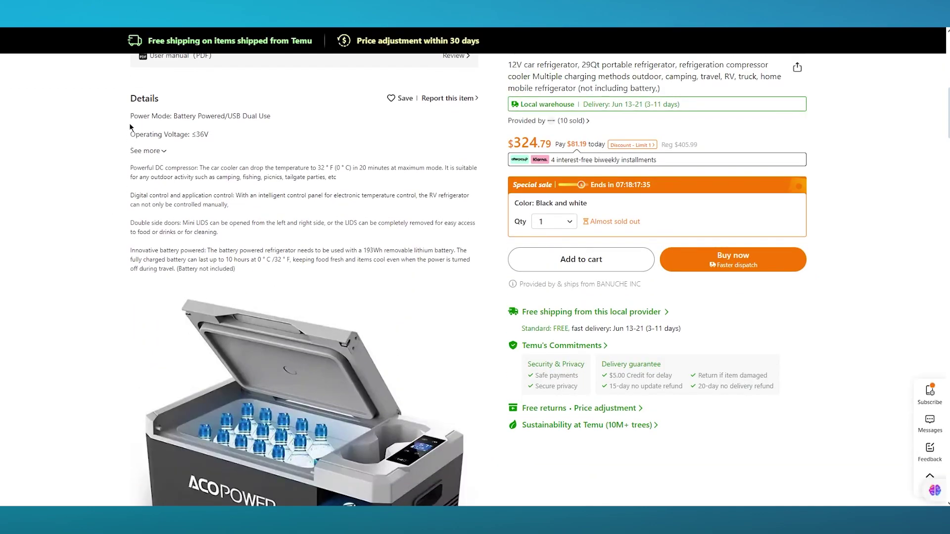
scroll(126, 116, down, 10)
scroll(125, 115, down, 7)
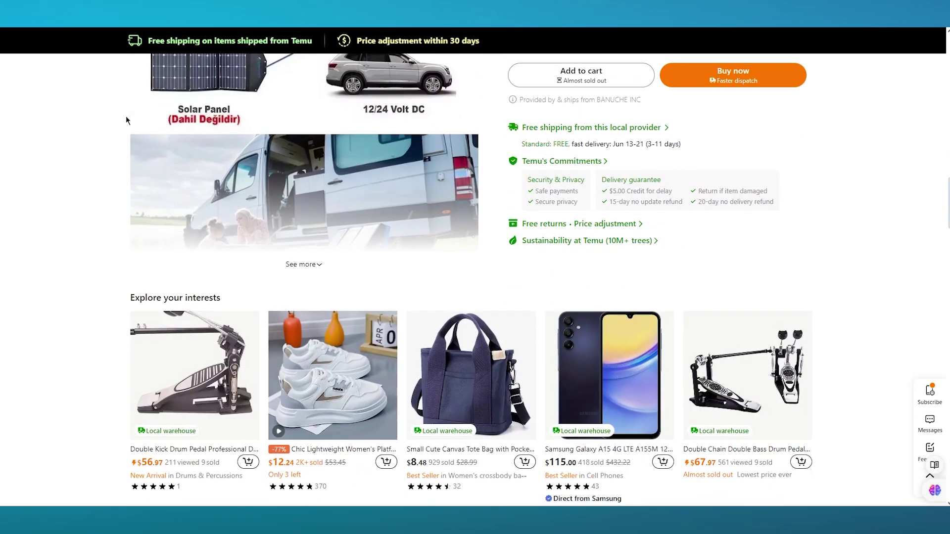
scroll(126, 116, up, 6)
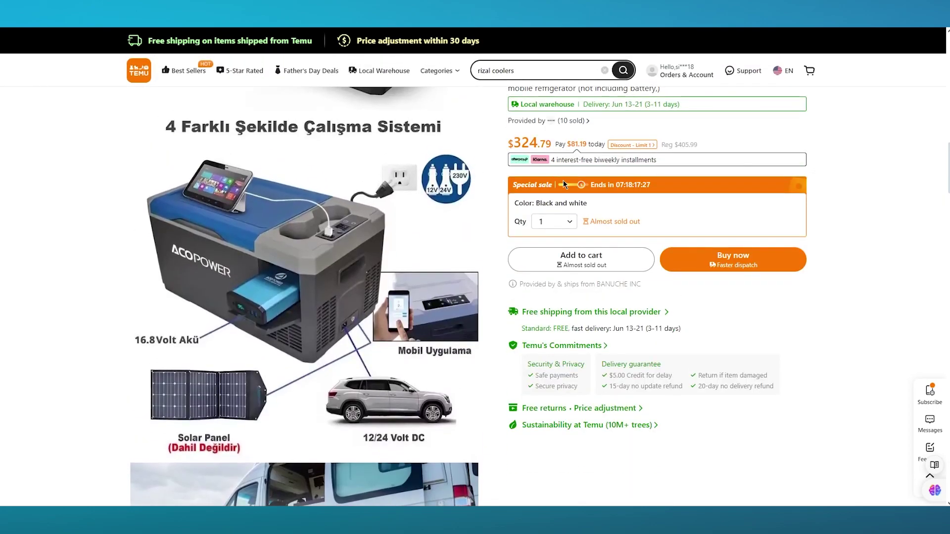
scroll(565, 151, up, 10)
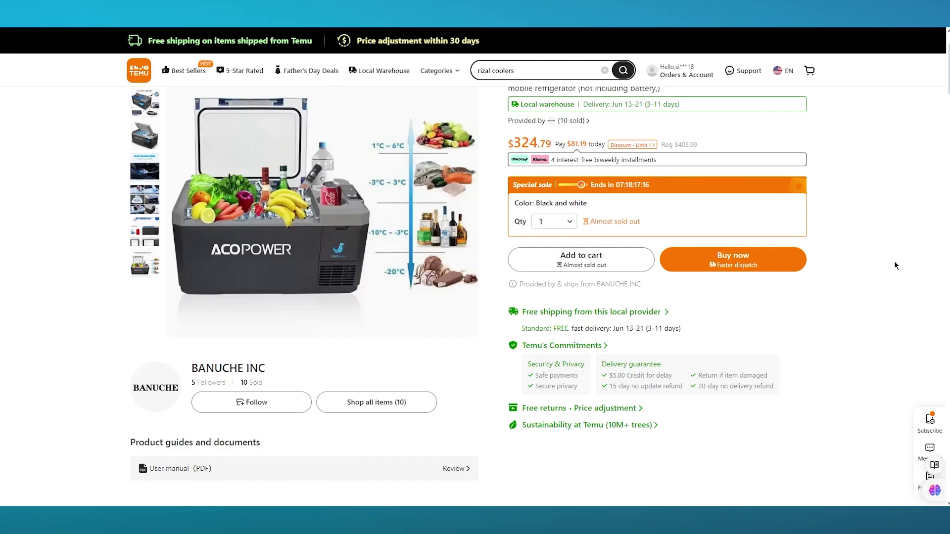
scroll(895, 262, down, 5)
scroll(894, 262, up, 7)
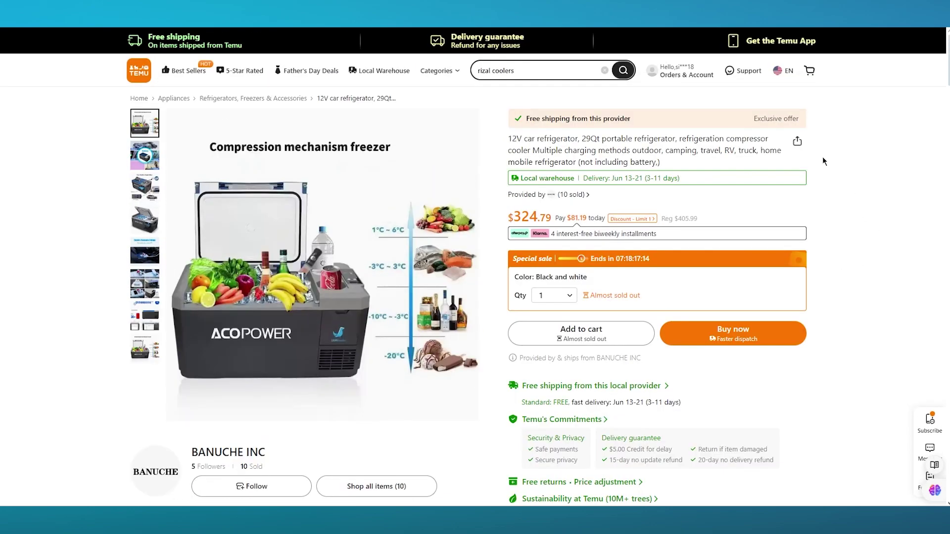
Step: Copy the share link of the 12V car refrigerator listing
click(797, 142)
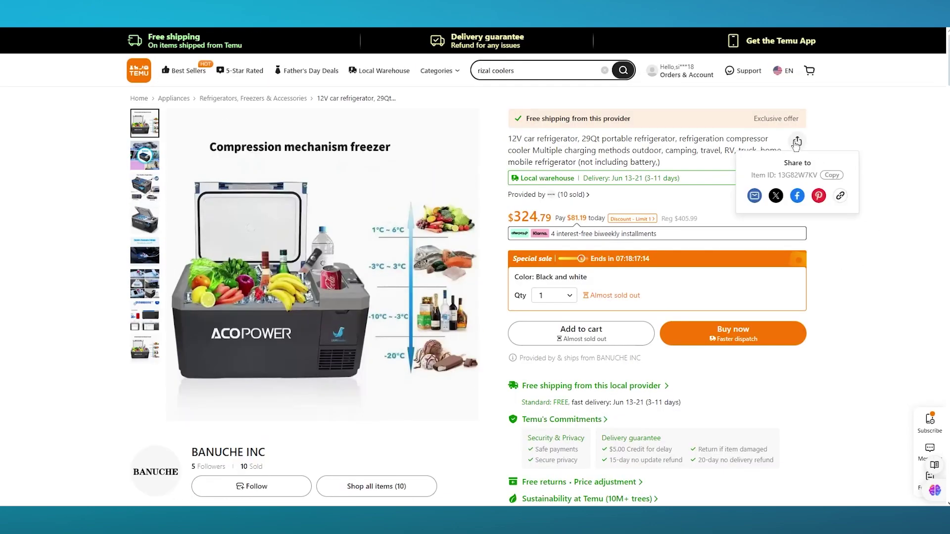
click(840, 197)
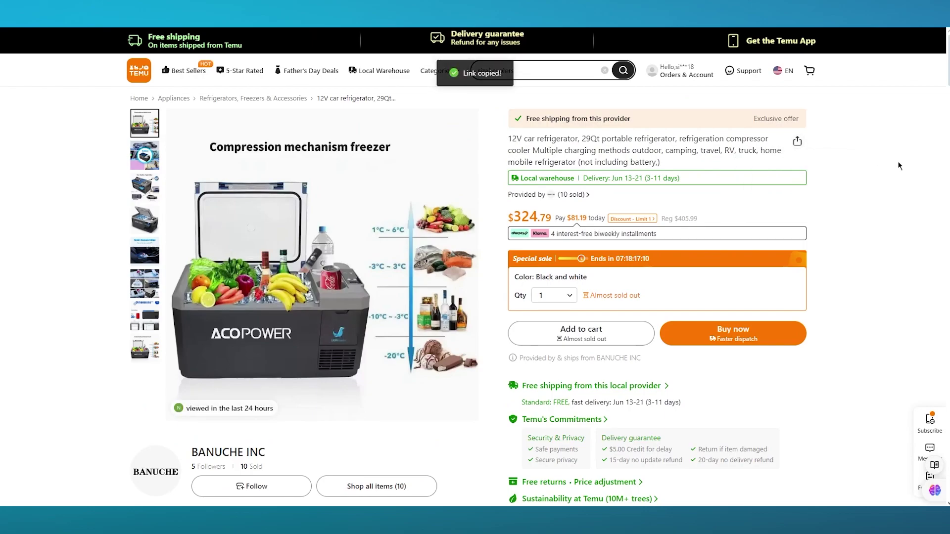
mouse_move(245, 221)
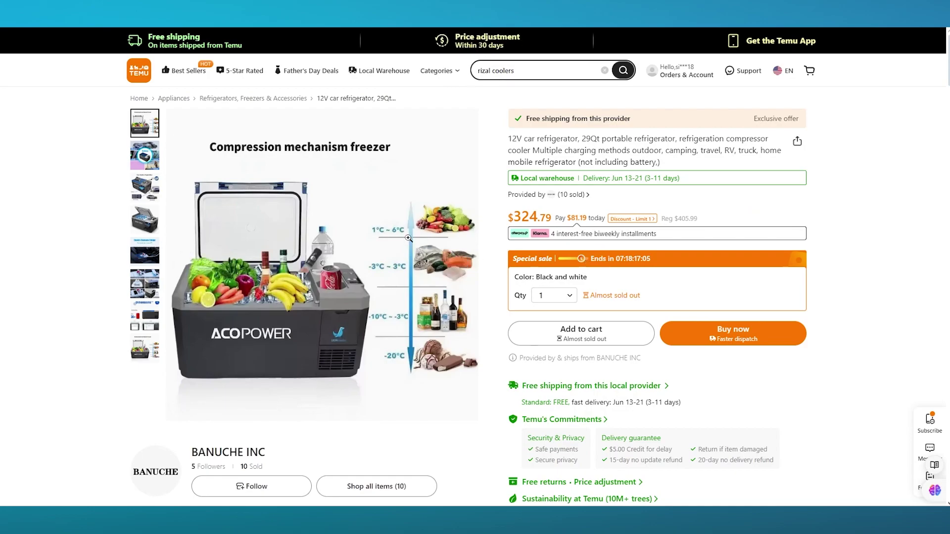
right_click(384, 234)
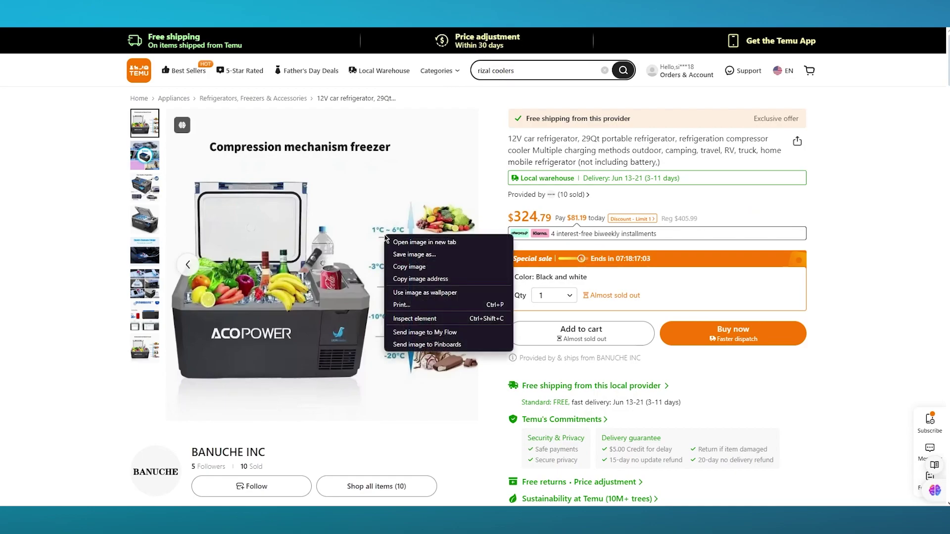
click(418, 258)
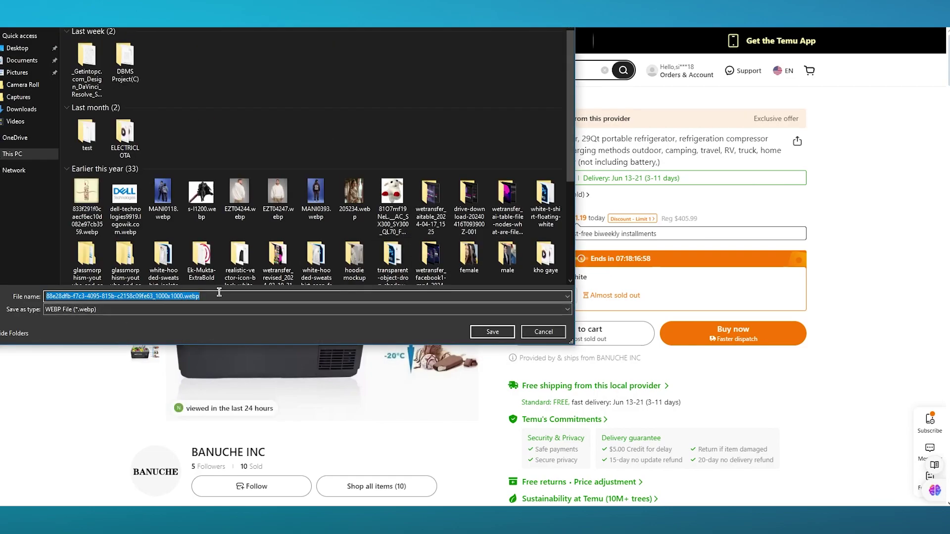
click(543, 332)
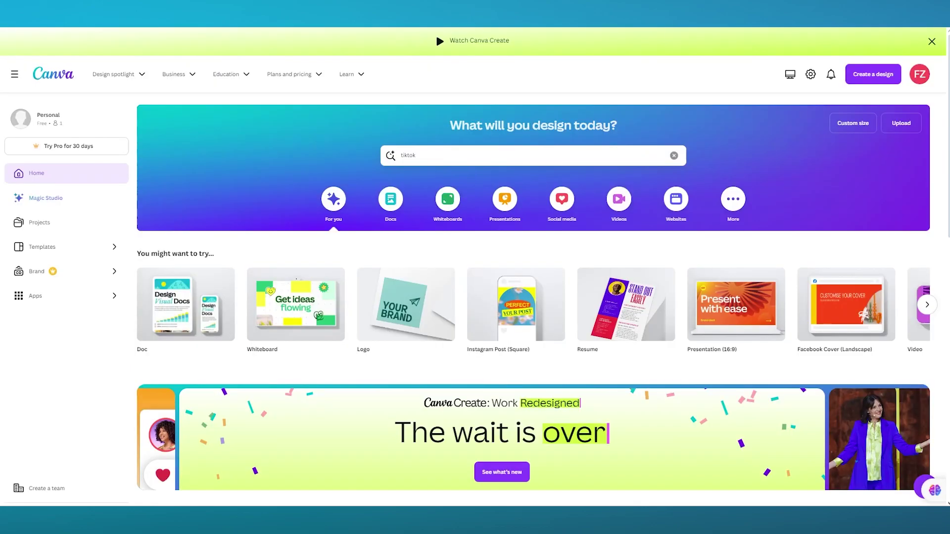
Step: Switch to Canva, search for "pinterest", choose Pinterest Pin (1000 × 1500 px) and create a blank Pinterest Pin
drag(435, 154, 360, 168)
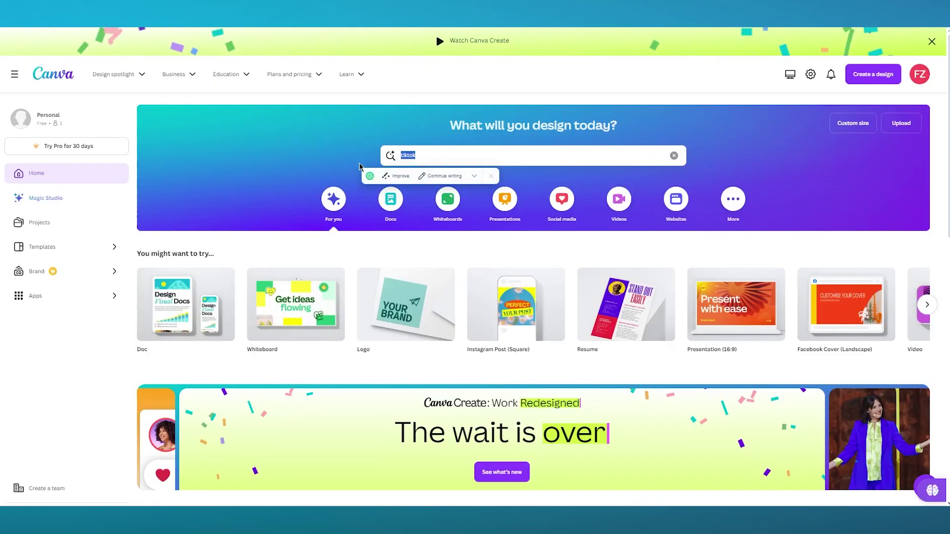
text(pinterest)
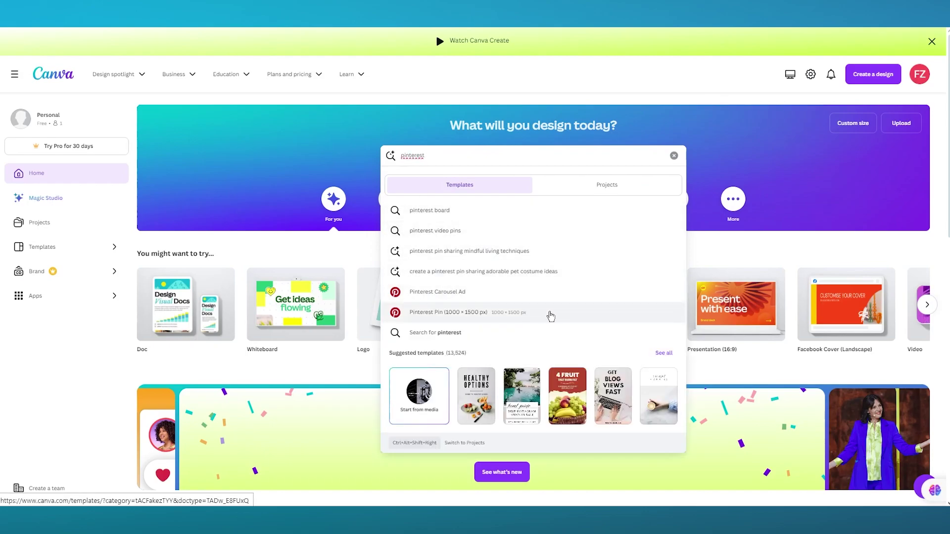
click(549, 314)
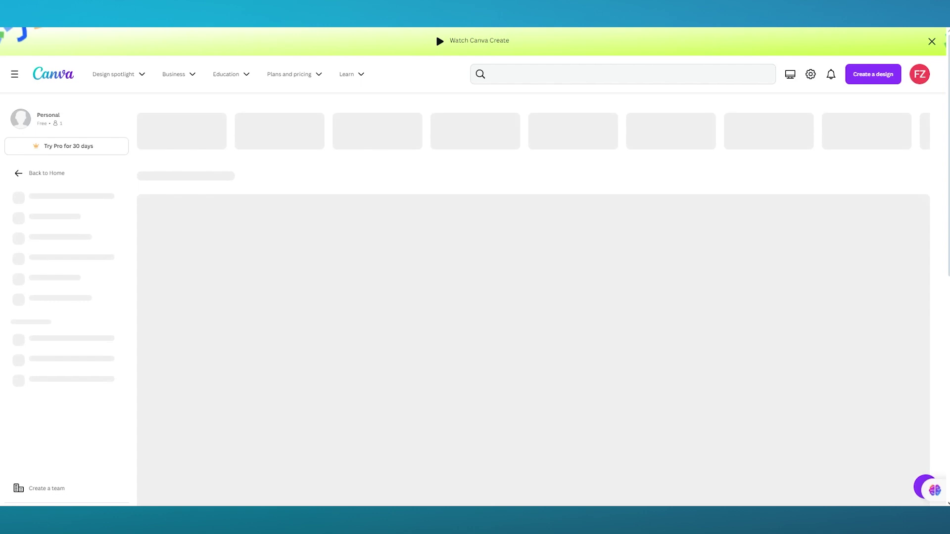
scroll(453, 264, down, 3)
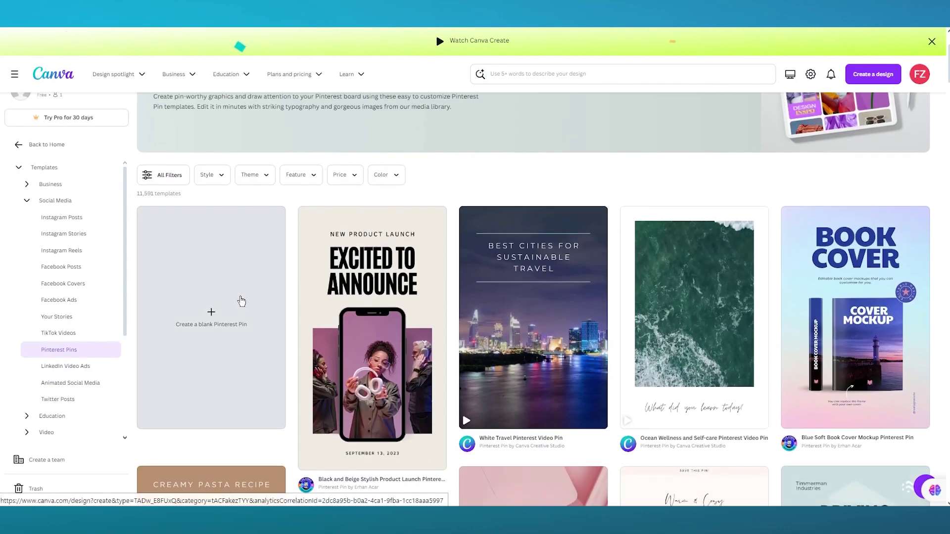
click(241, 301)
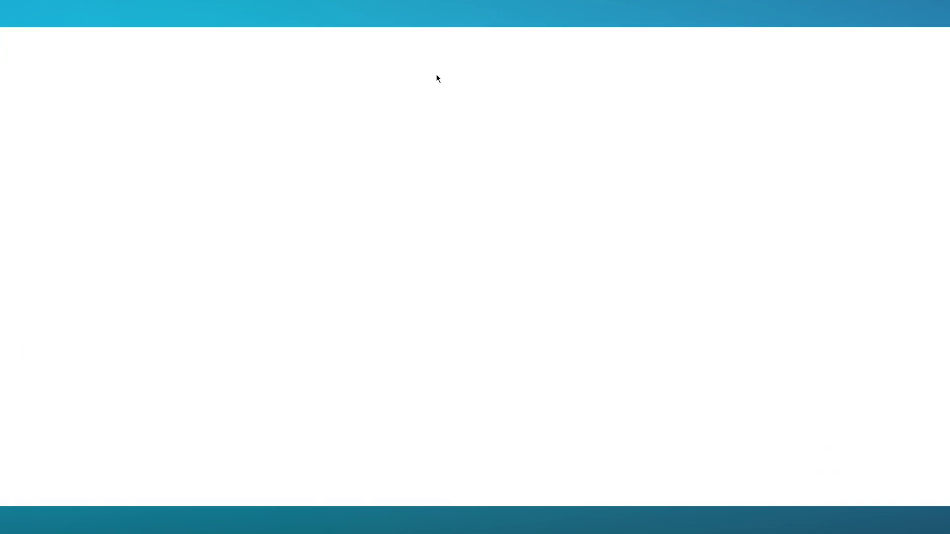
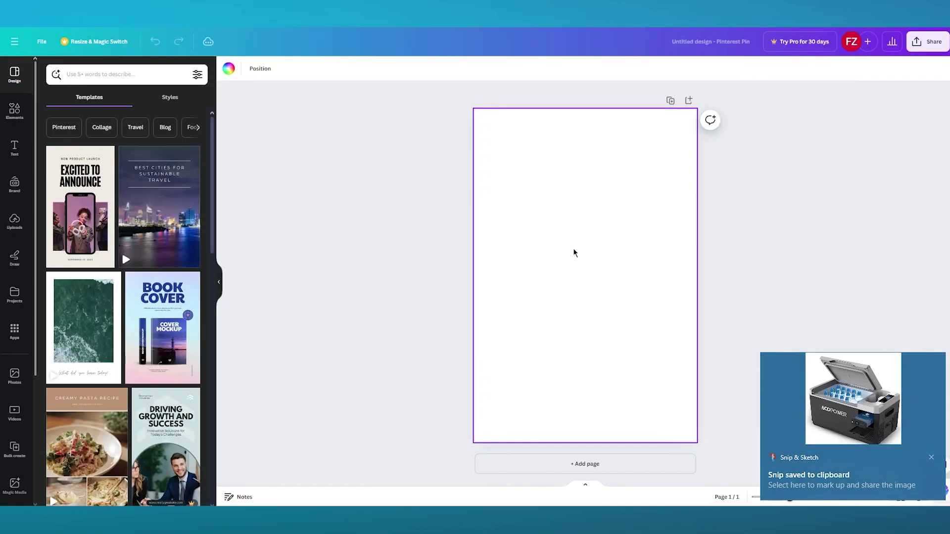
Step: Paste the snipped cooler picture onto the blank pin and place it in the upper half of the page
key(ctrl+v)
drag(603, 282, 609, 202)
click(816, 325)
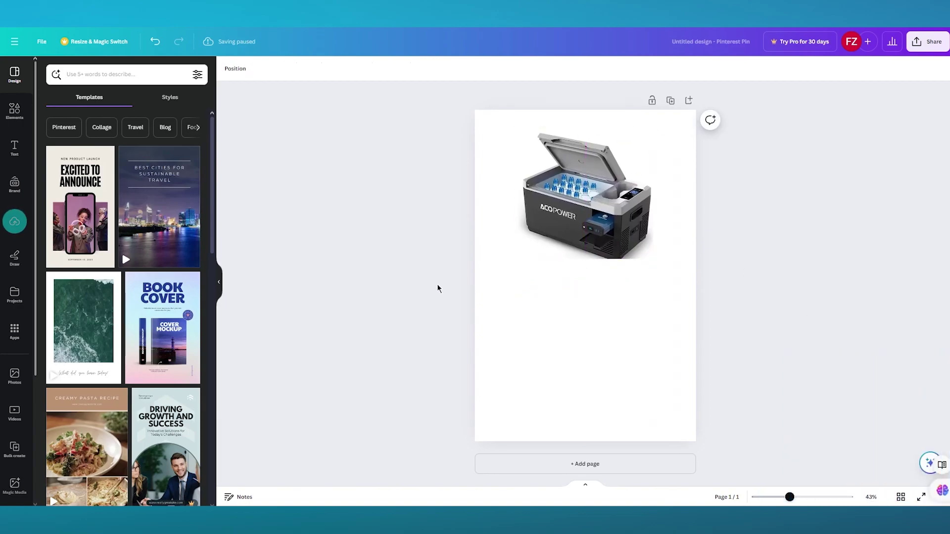
Step: Add the yellow "DON'T FORGET TO SUBSCRIBE" font combination and centre it just below the cooler picture
click(12, 147)
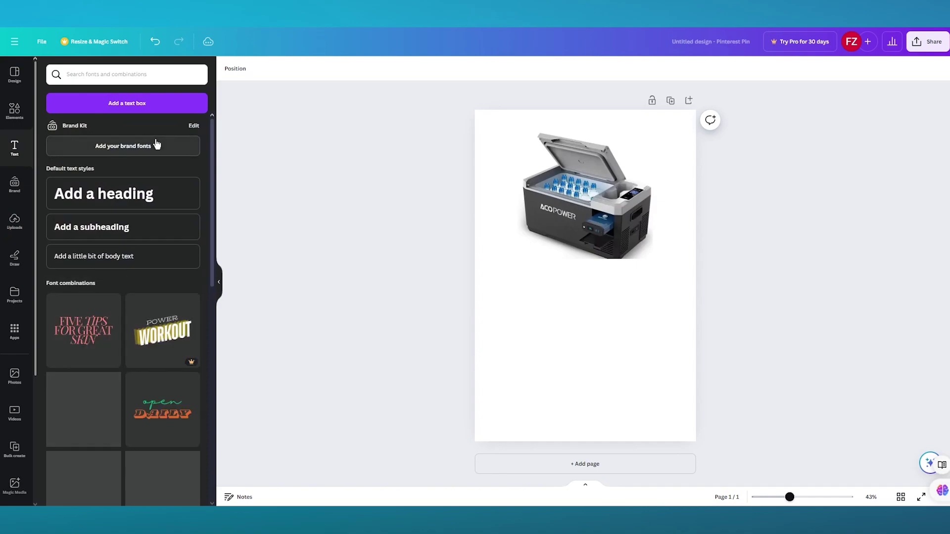
click(101, 345)
drag(614, 272, 615, 294)
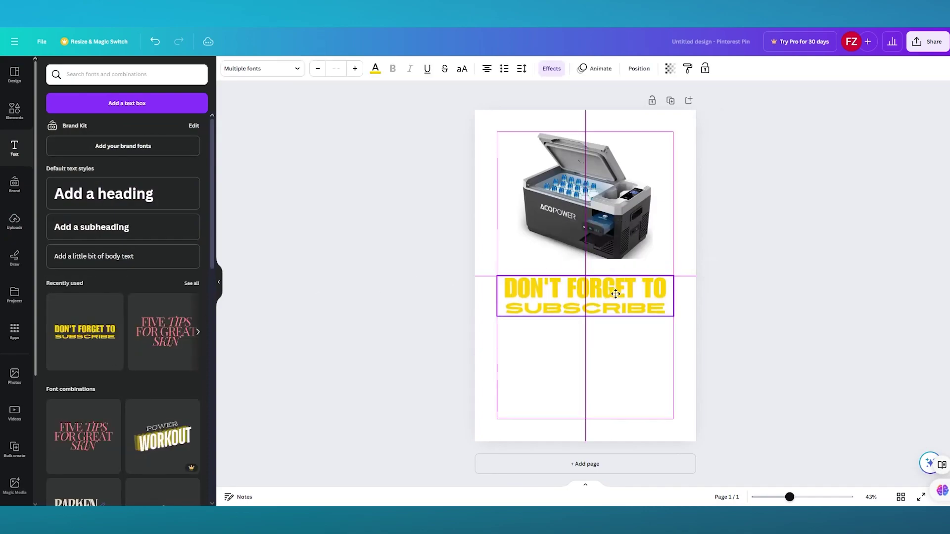
Step: Replace the two lines of the yellow text with "premium cooler" and "BIG STORE"
click(619, 292)
double_click(634, 287)
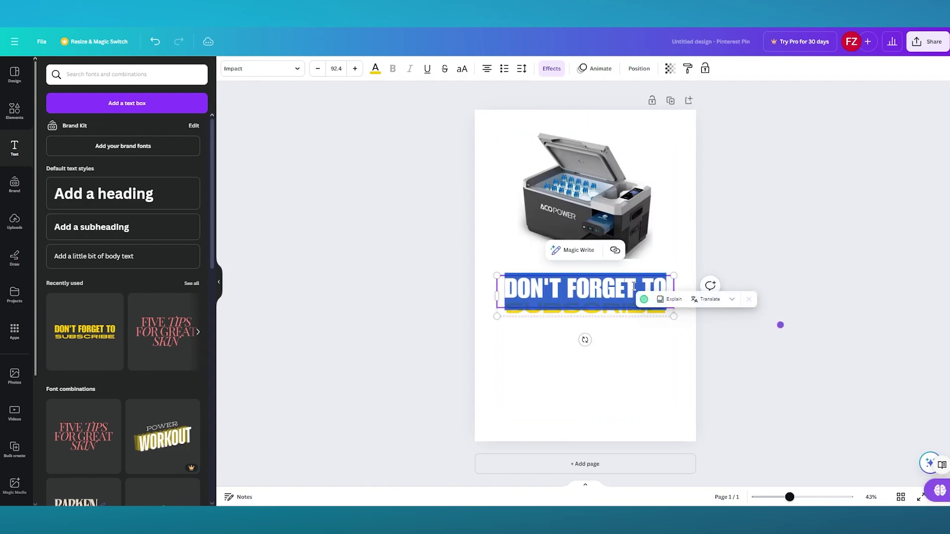
text(p)
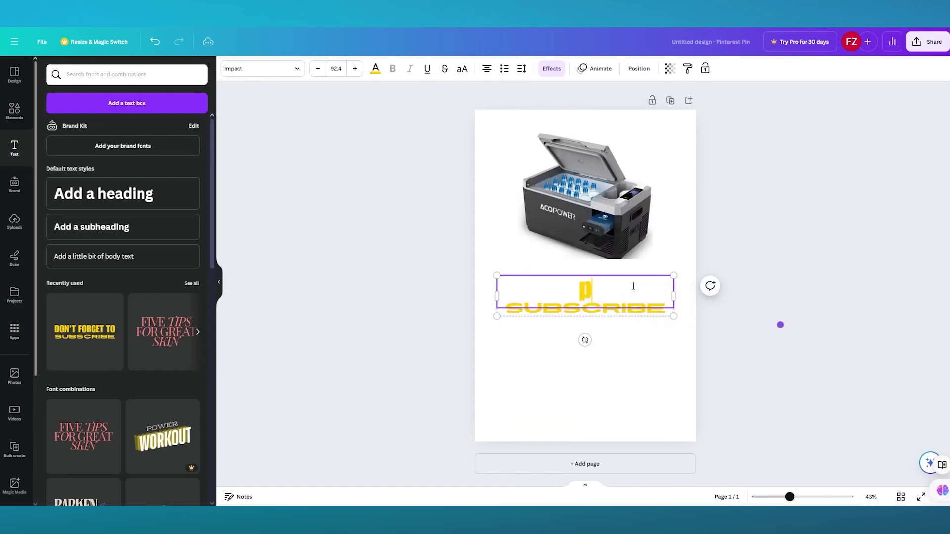
text(remium cooler)
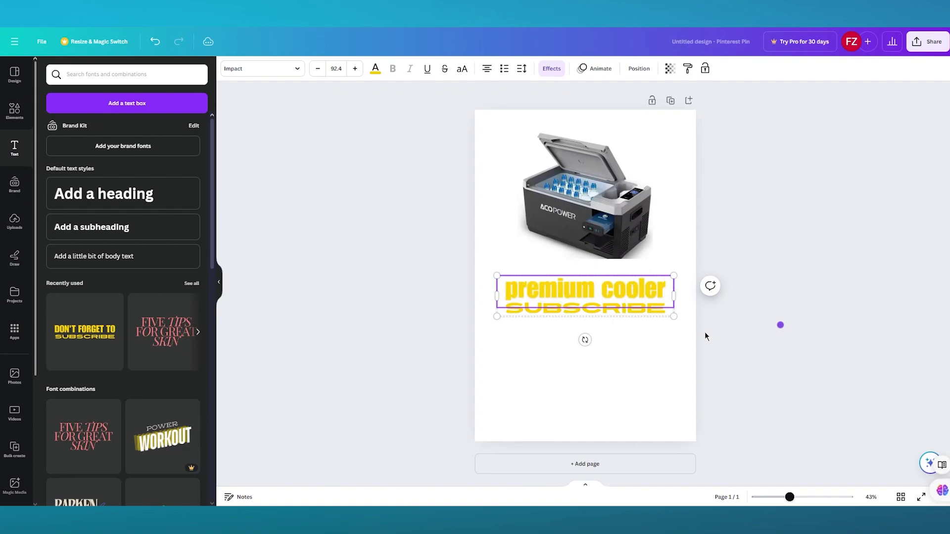
click(700, 353)
double_click(637, 314)
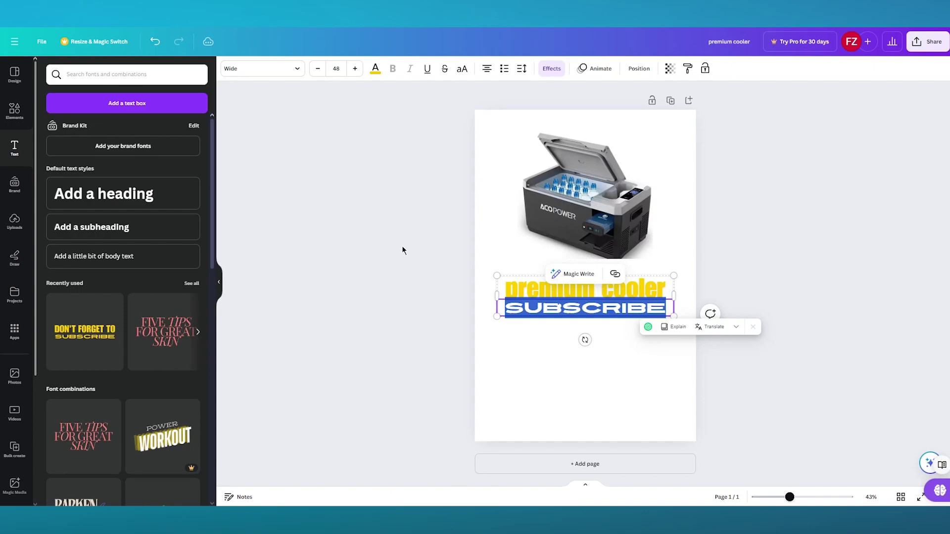
text(BIG STOR)
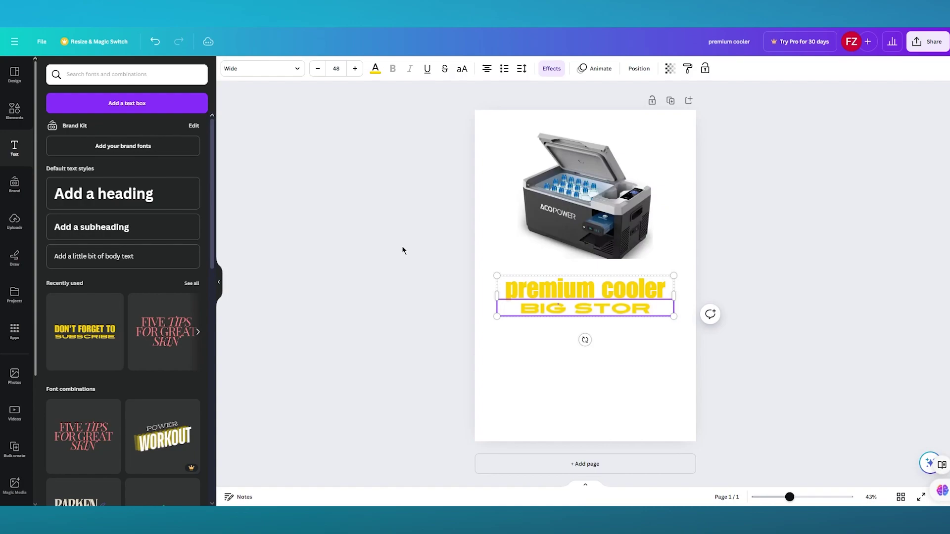
text(E)
click(794, 280)
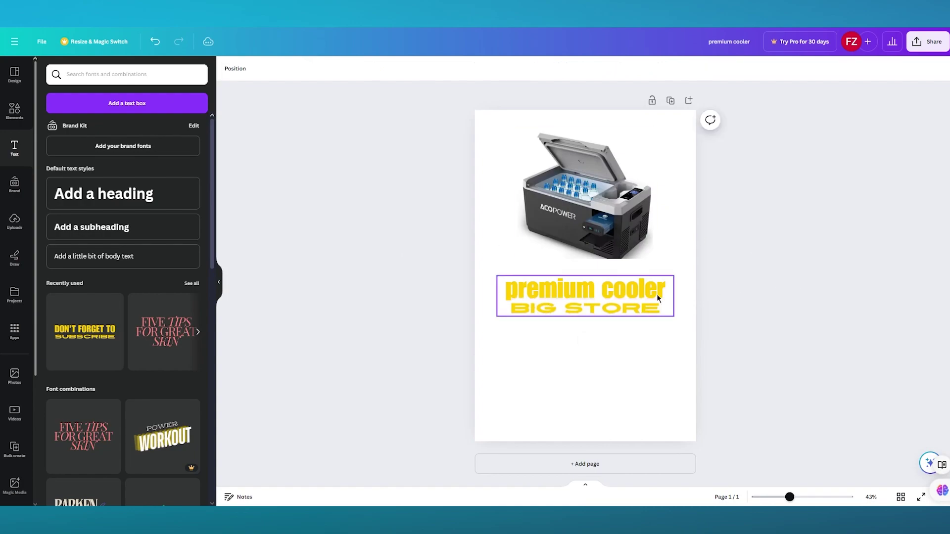
Step: Shift the cooler picture slightly down and set the page background to the dark blue default solid colour
drag(554, 198, 582, 215)
click(341, 238)
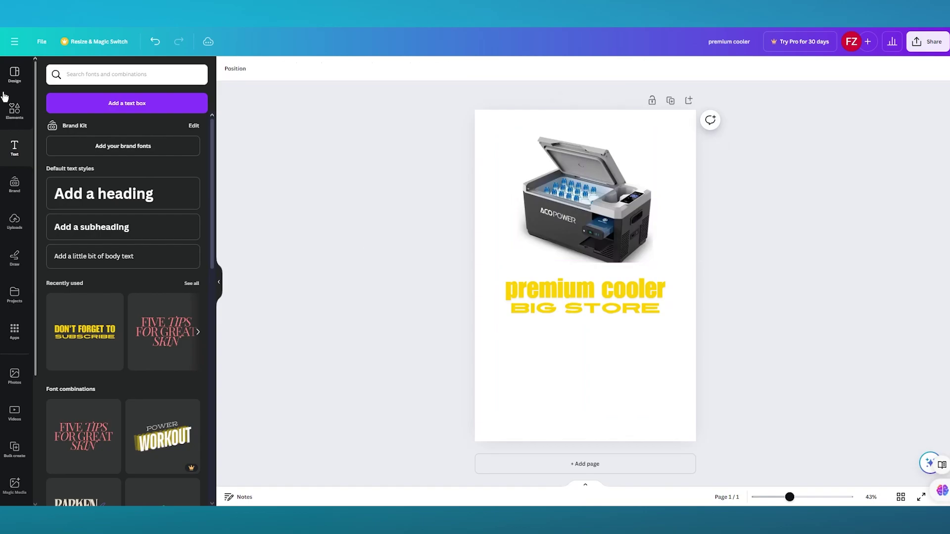
click(503, 379)
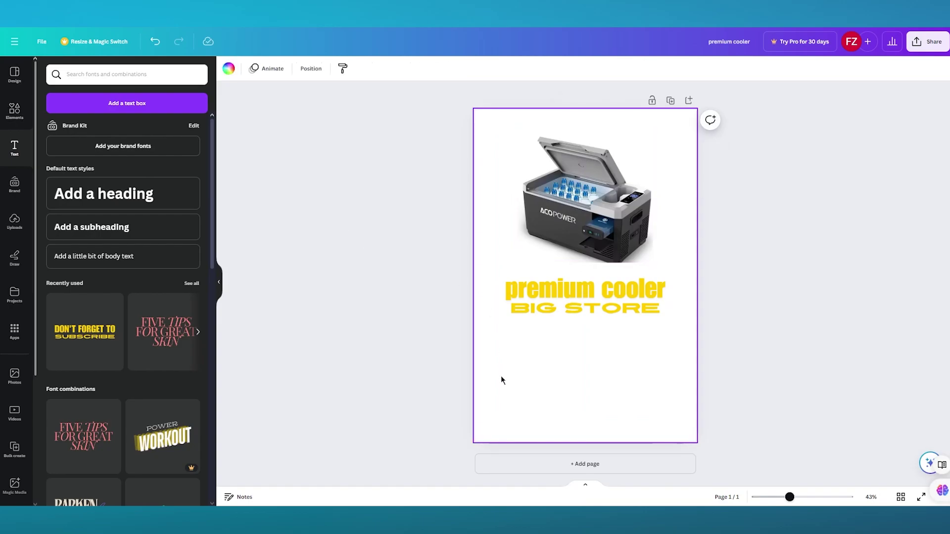
click(228, 69)
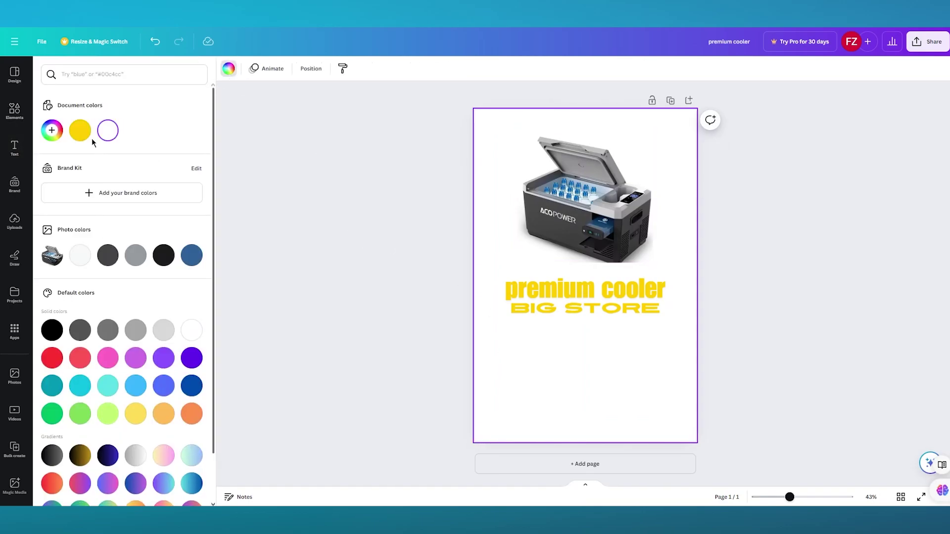
click(81, 131)
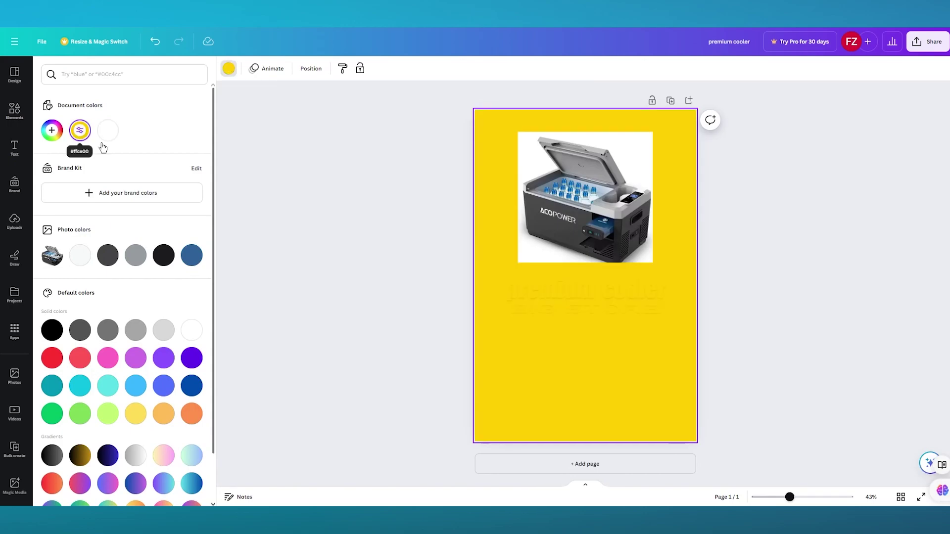
click(192, 386)
click(323, 296)
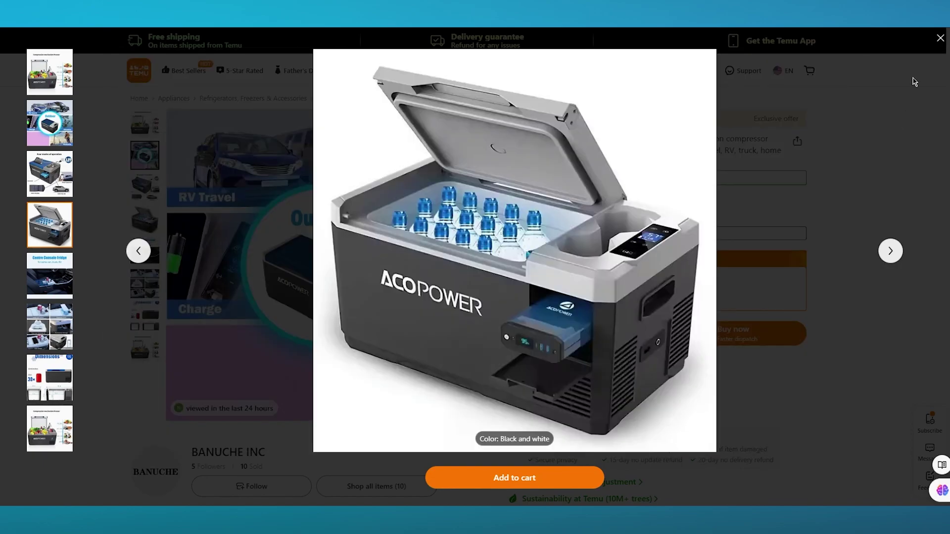
Step: Switch to the Temu listing, close the enlarged product picture and copy the four description paragraphs under Details
click(940, 38)
scroll(488, 303, down, 10)
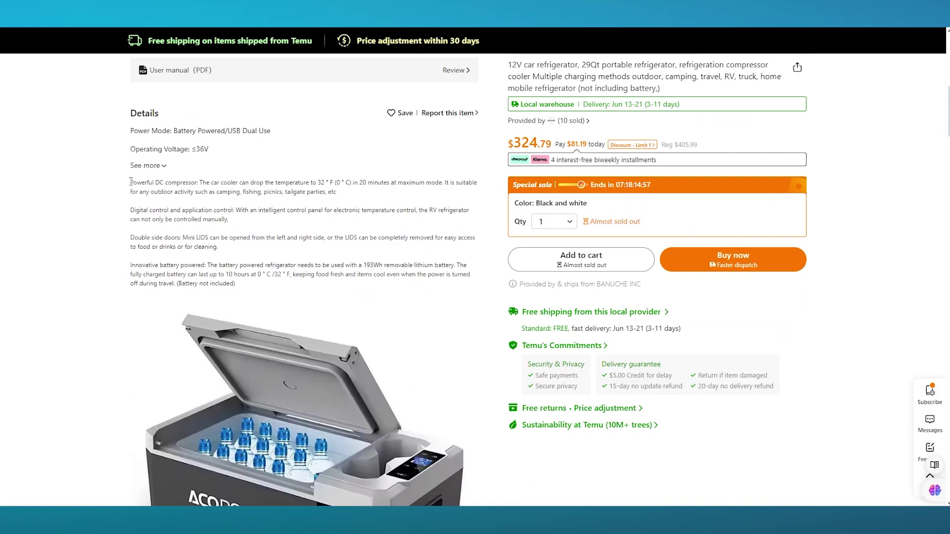
drag(131, 181, 275, 289)
right_click(208, 276)
click(239, 307)
Step: Return to the Canva pin, add the "instant CLASSIC" font combination and place it below the "BIG STORE" line
key(ctrl+Tab)
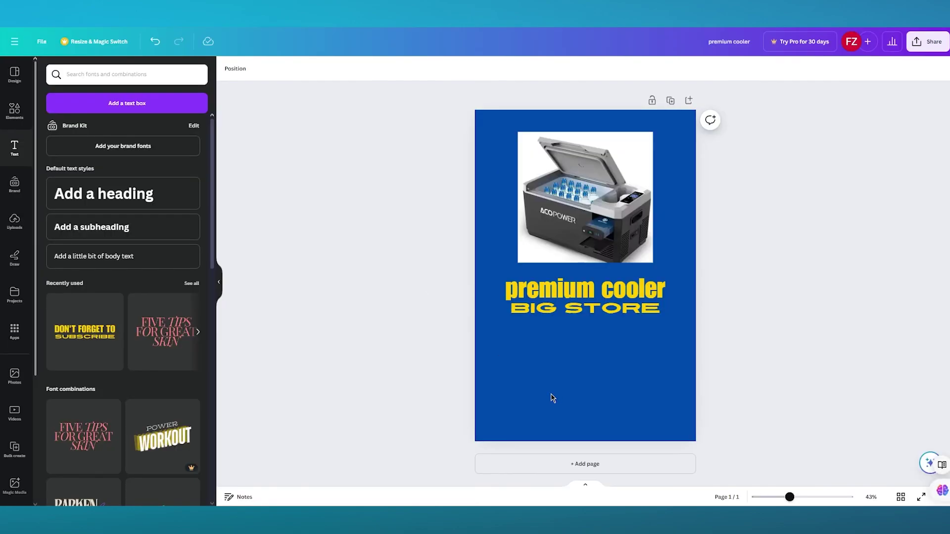
scroll(101, 323, down, 7)
scroll(101, 323, down, 10)
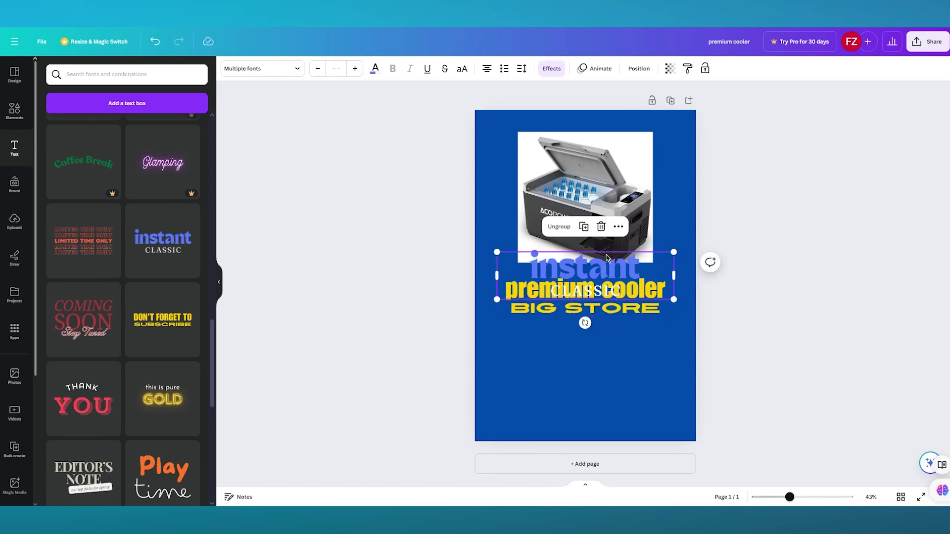
drag(607, 261, 607, 344)
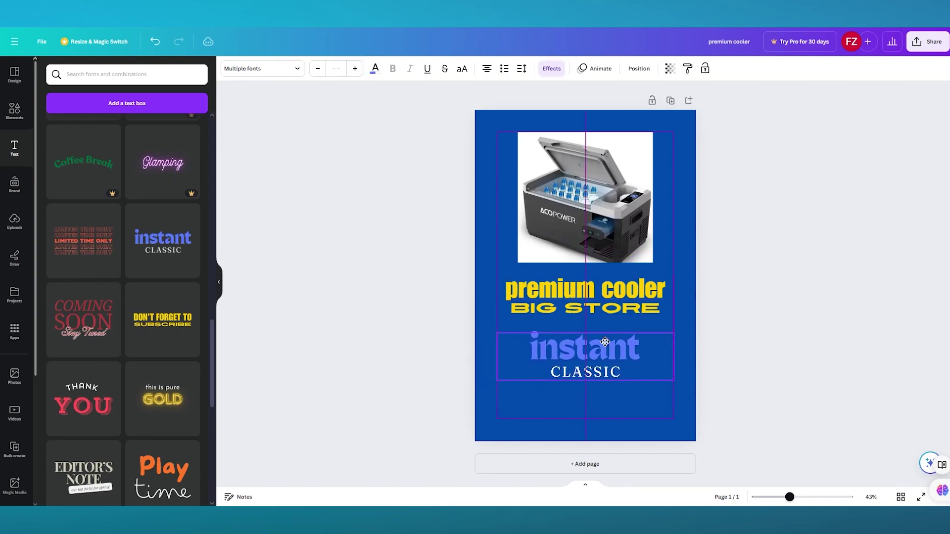
Step: Delete the word "instant" and replace "CLASSIC" with the copied product description
double_click(642, 348)
key(BackSpace)
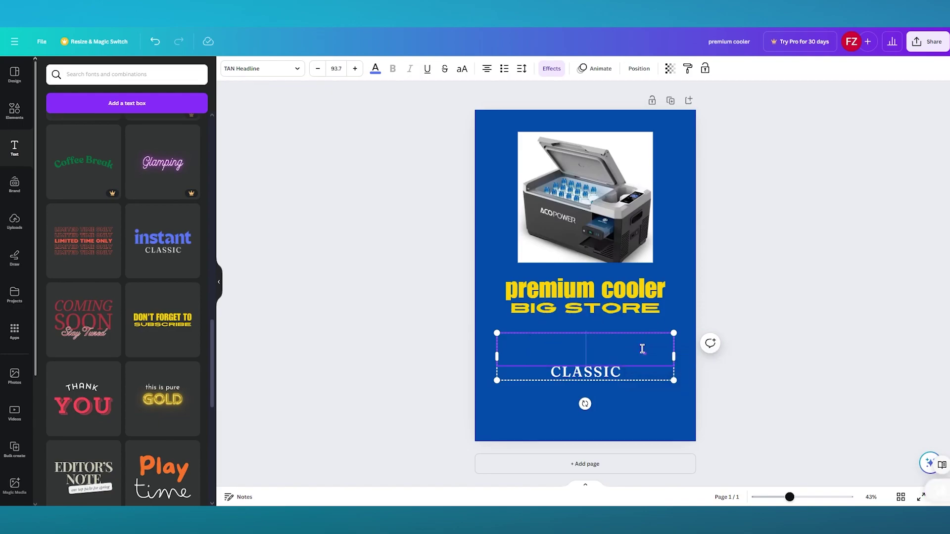
click(836, 374)
double_click(620, 375)
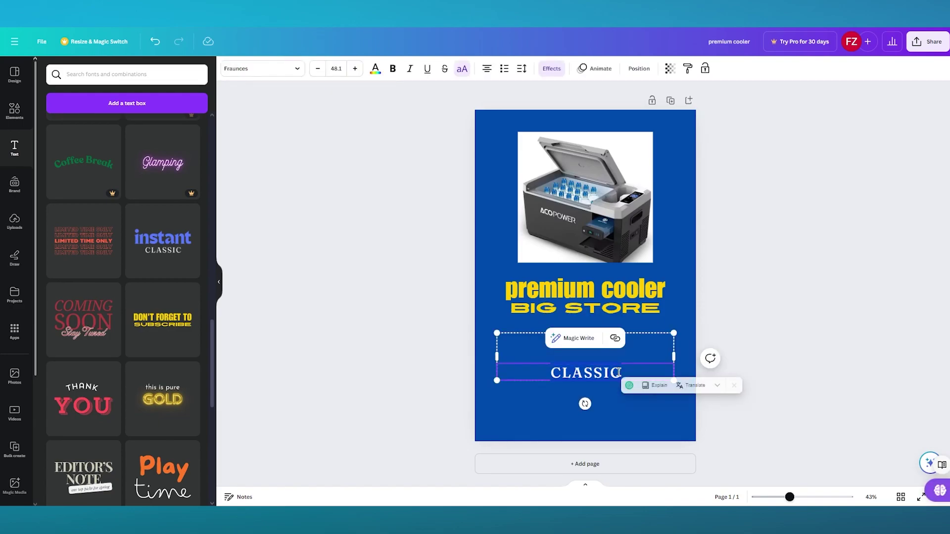
key(ctrl+v)
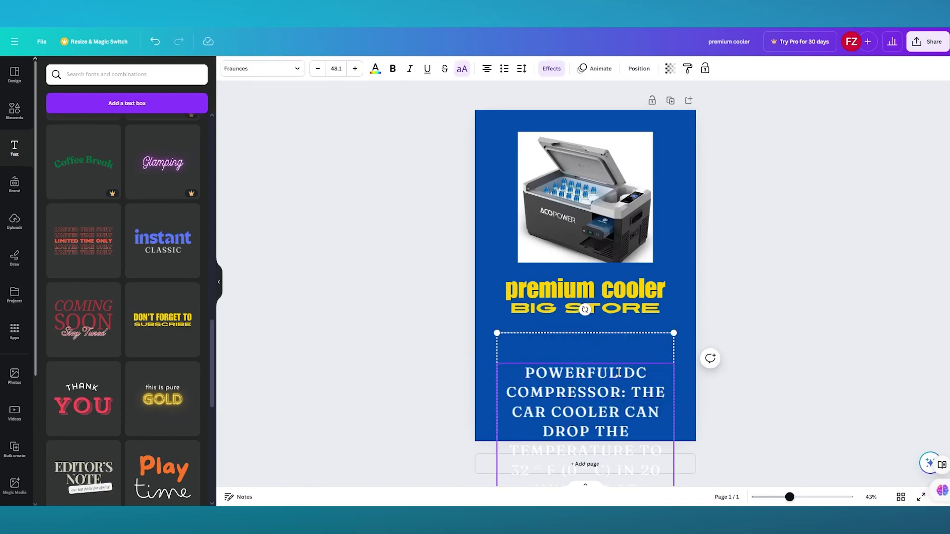
Step: Shrink the description's font size and move the text up beneath "BIG STORE" so that it fits on the page
click(315, 73)
click(315, 74)
click(316, 73)
click(316, 73)
click(316, 74)
click(315, 74)
click(315, 73)
click(315, 73)
click(315, 73)
click(316, 73)
click(315, 73)
click(315, 73)
click(315, 73)
click(316, 73)
click(315, 73)
click(315, 73)
click(315, 73)
click(315, 74)
click(315, 73)
click(315, 73)
click(315, 73)
click(315, 74)
click(315, 73)
click(315, 73)
click(316, 73)
click(315, 73)
click(315, 73)
click(315, 73)
click(315, 74)
click(835, 227)
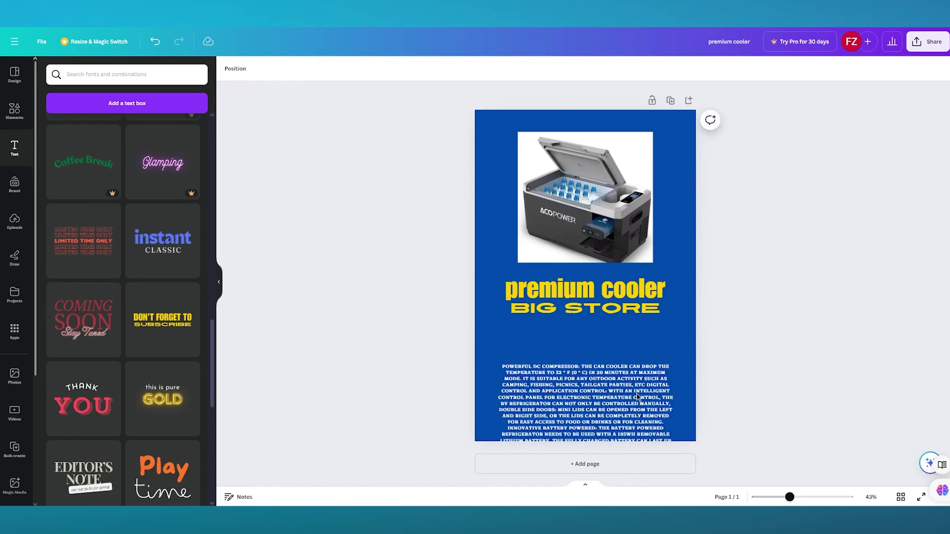
drag(619, 406, 618, 372)
click(823, 318)
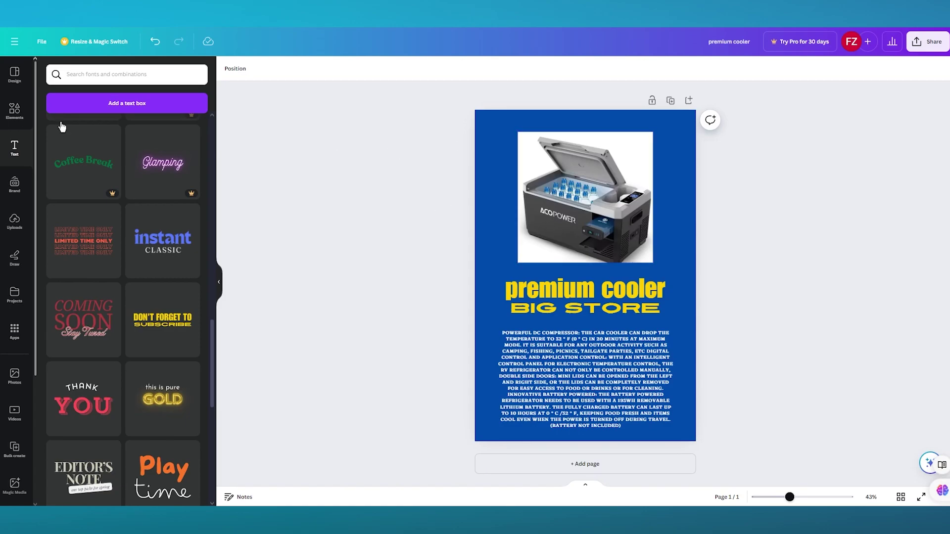
Step: Search the design elements for "gradient" and browse the graphics results
click(14, 110)
click(110, 73)
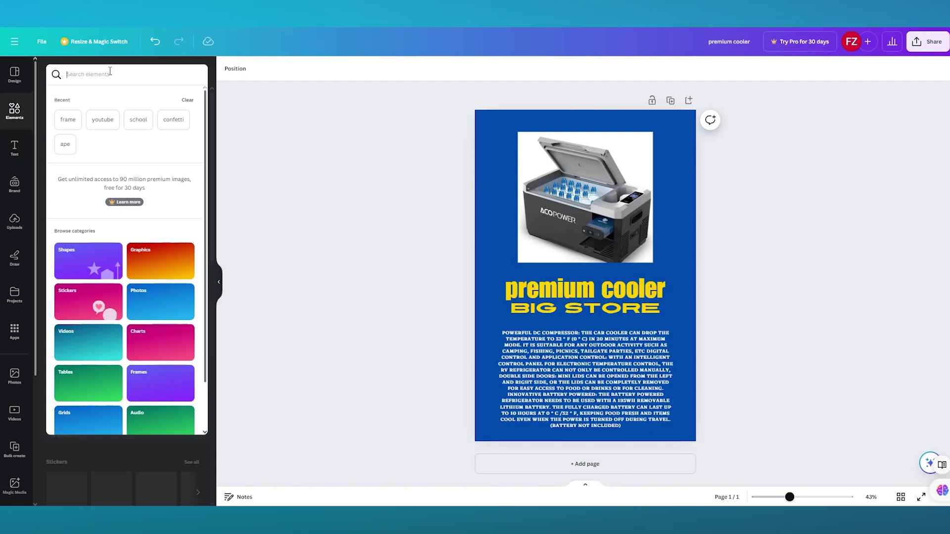
text(grad)
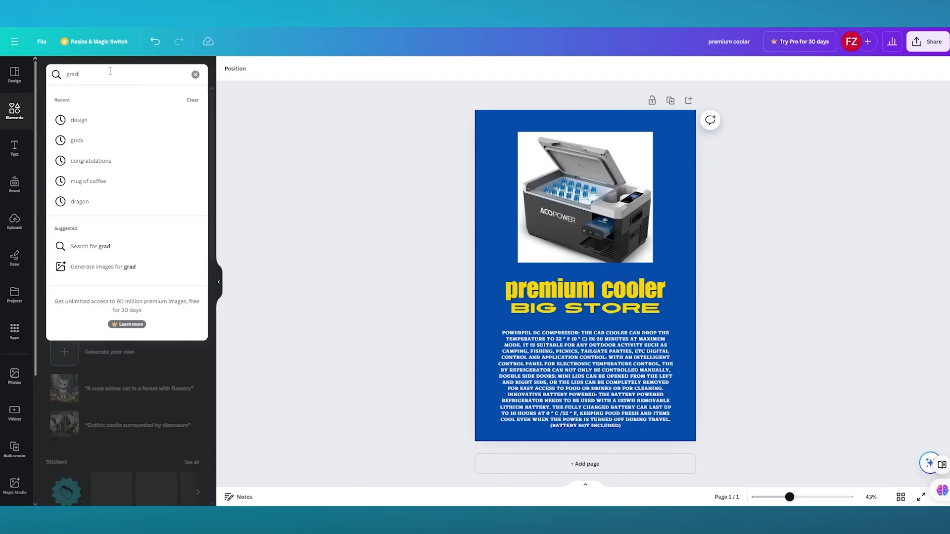
text(ient)
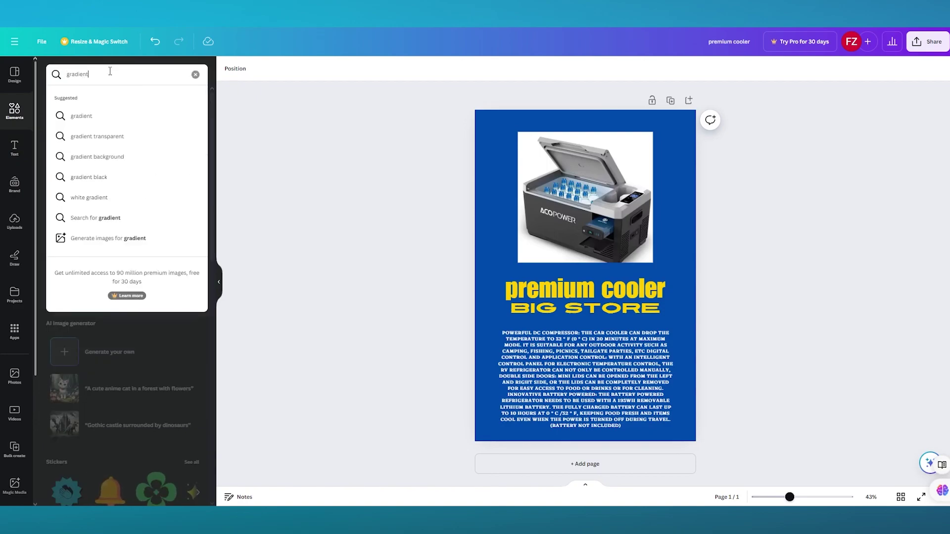
key(Return)
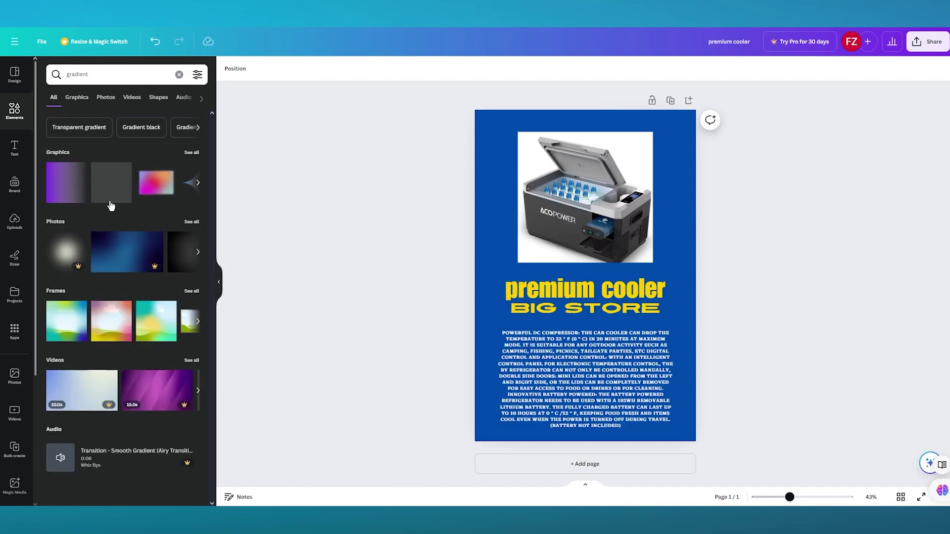
click(199, 184)
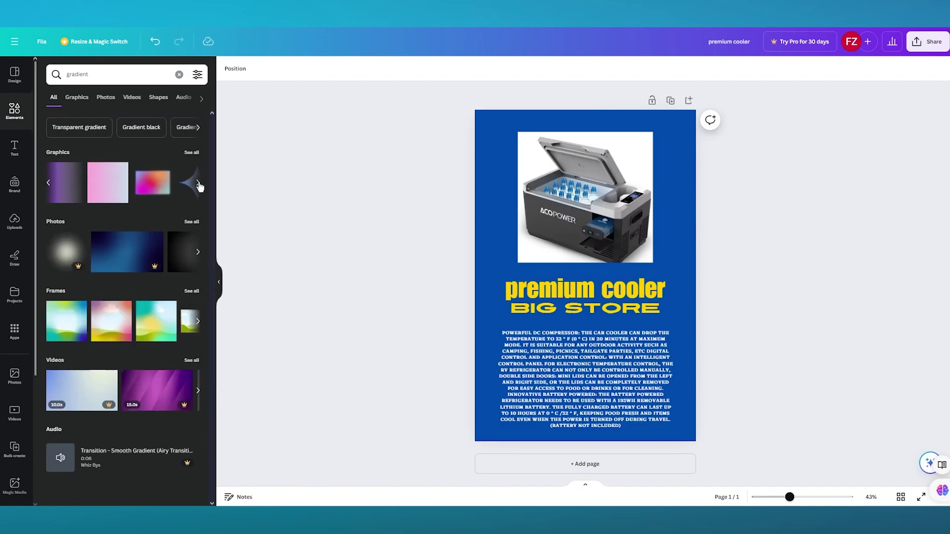
click(199, 184)
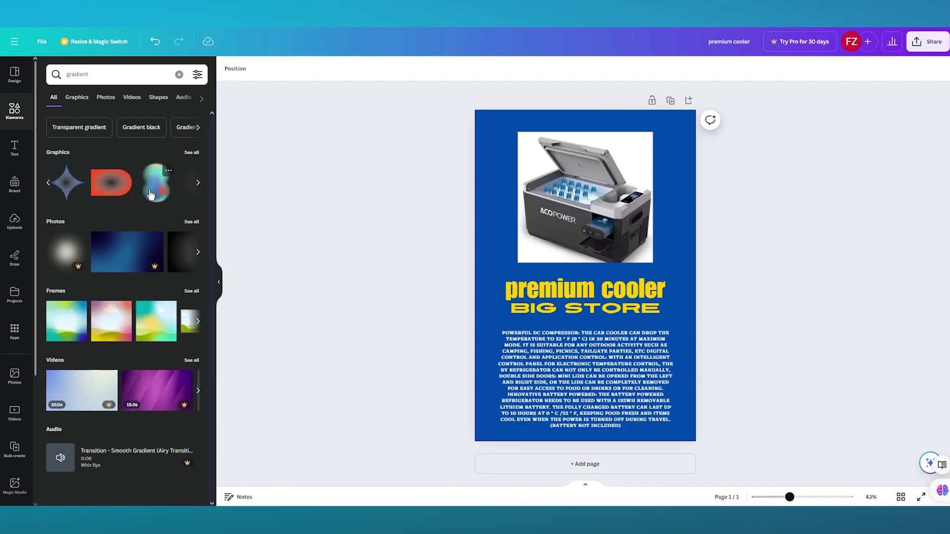
Step: Search the elements for "textures", add the free dark speckled graphic and enlarge it to cover the whole page
click(56, 73)
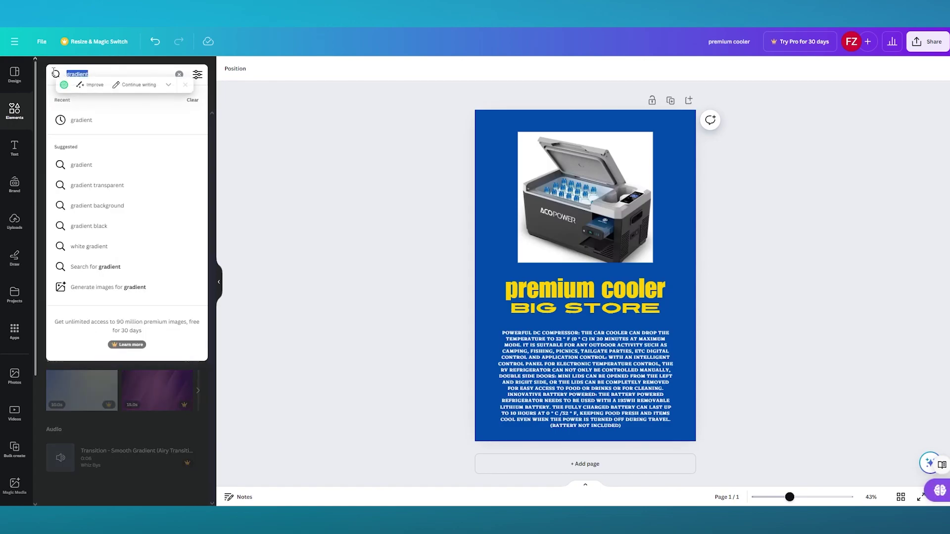
text(textur)
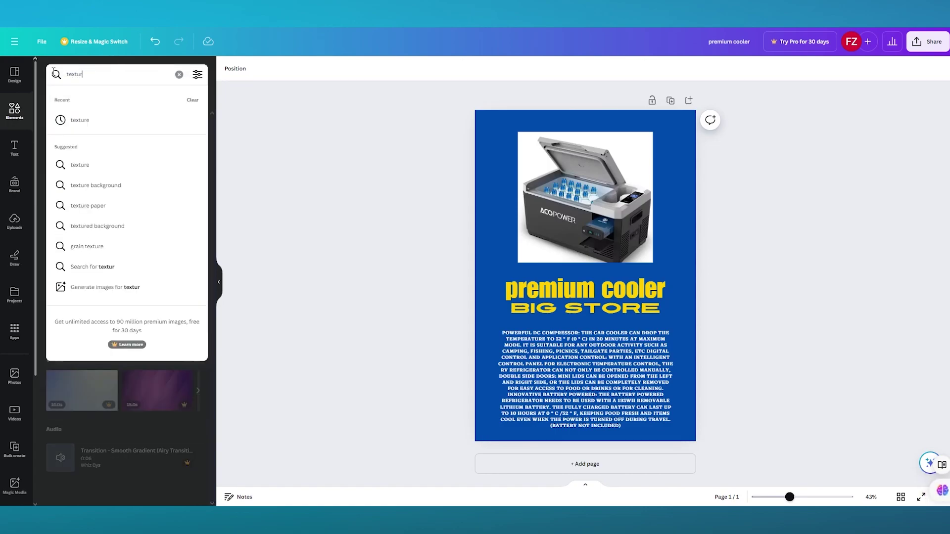
text(es)
key(Return)
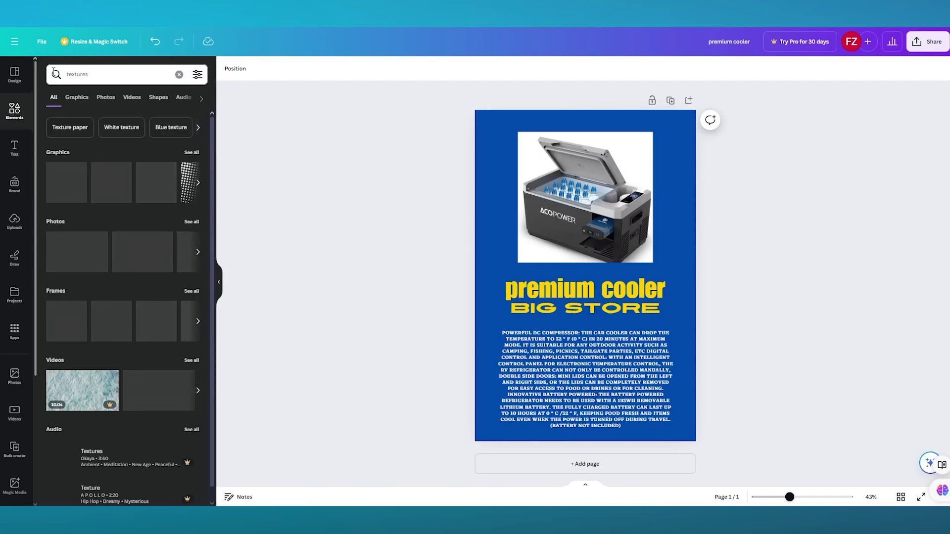
click(196, 184)
click(193, 185)
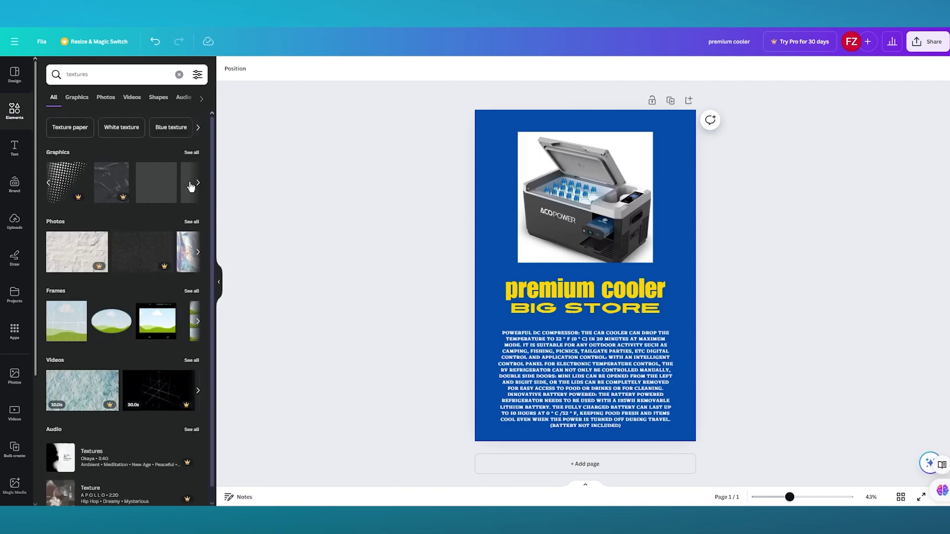
click(153, 187)
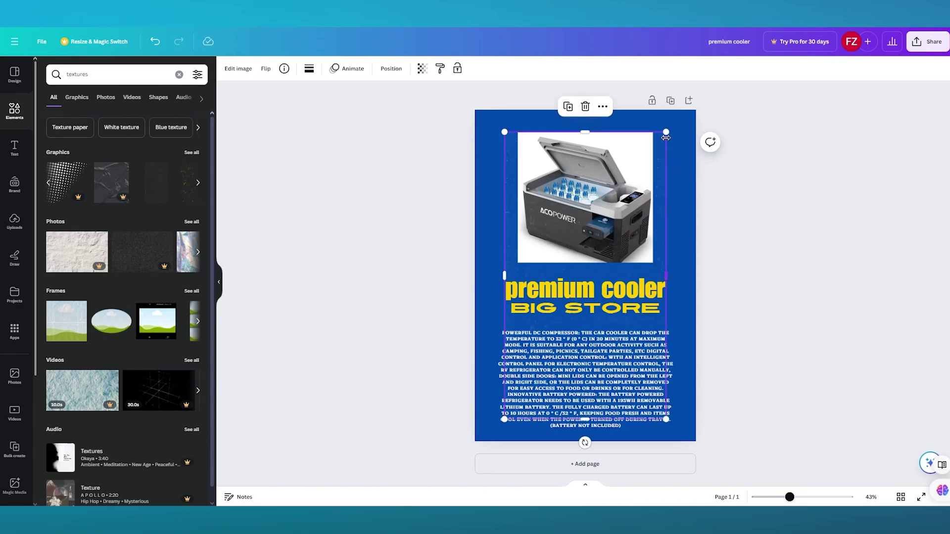
drag(667, 132, 838, 79)
drag(696, 191, 660, 236)
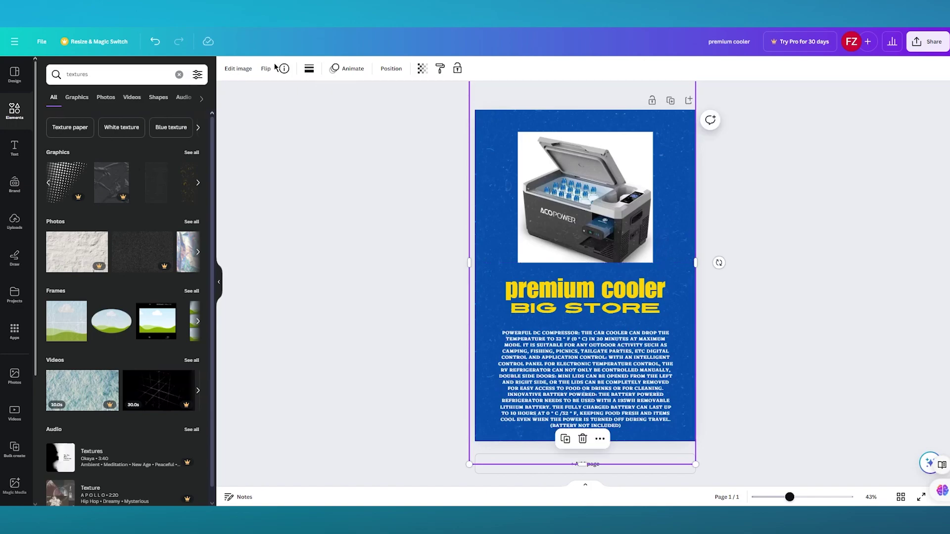
Step: Set the texture overlay's brightness to 100 and its contrast to 100
click(233, 71)
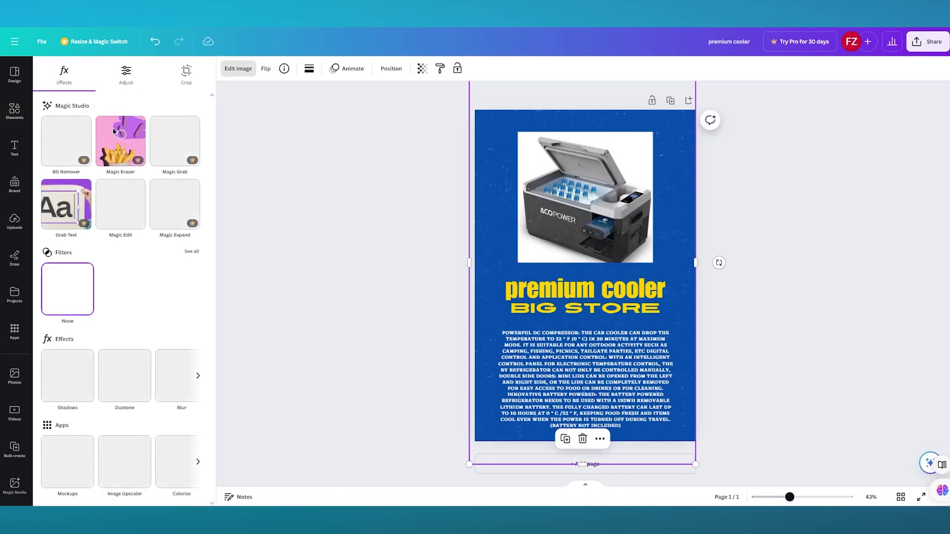
click(125, 79)
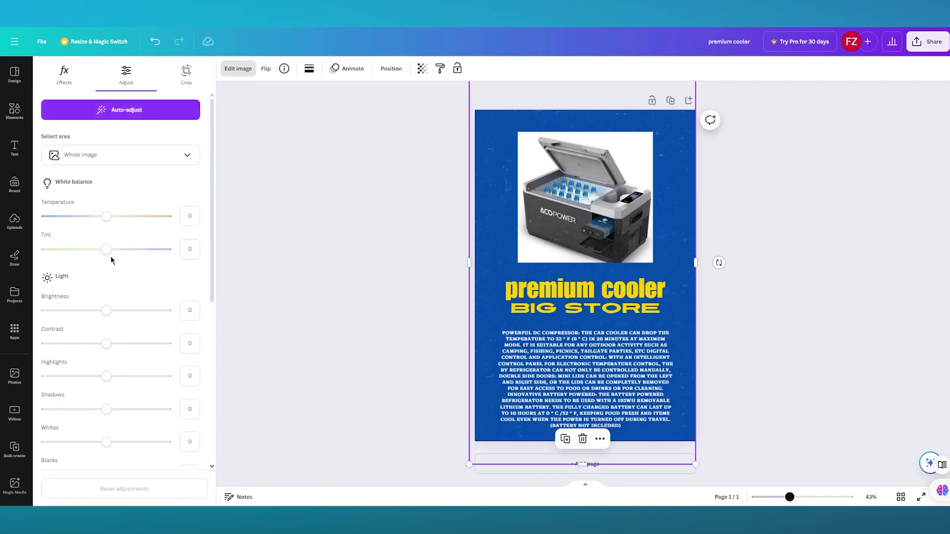
drag(109, 311, 247, 314)
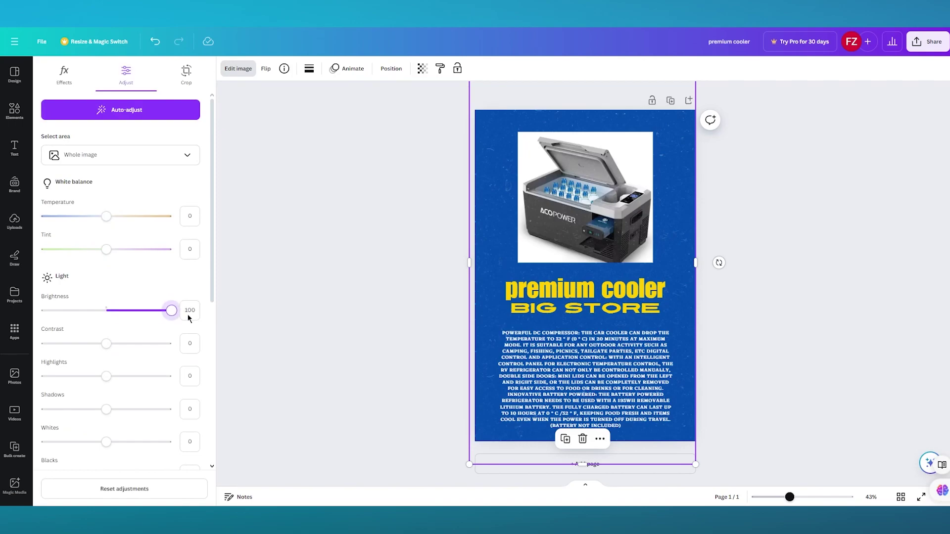
drag(105, 344, 248, 359)
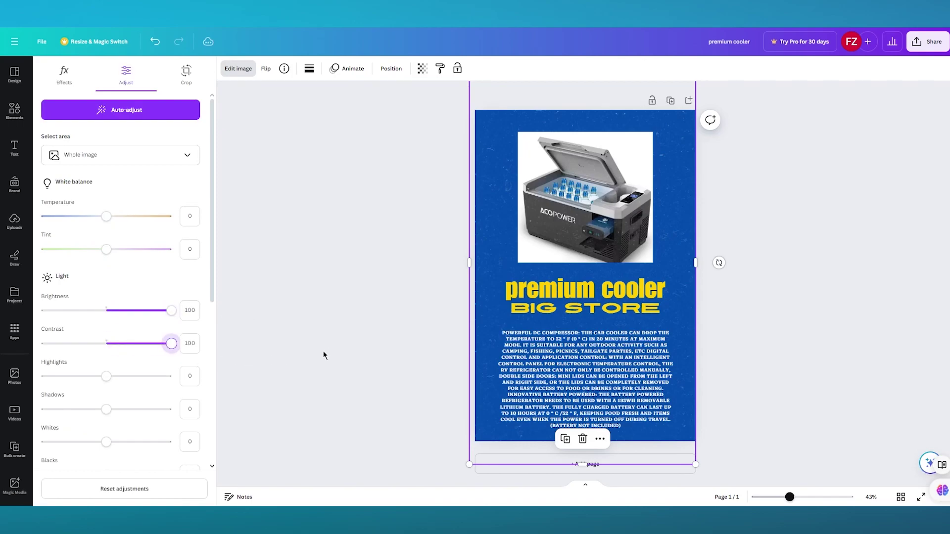
click(370, 347)
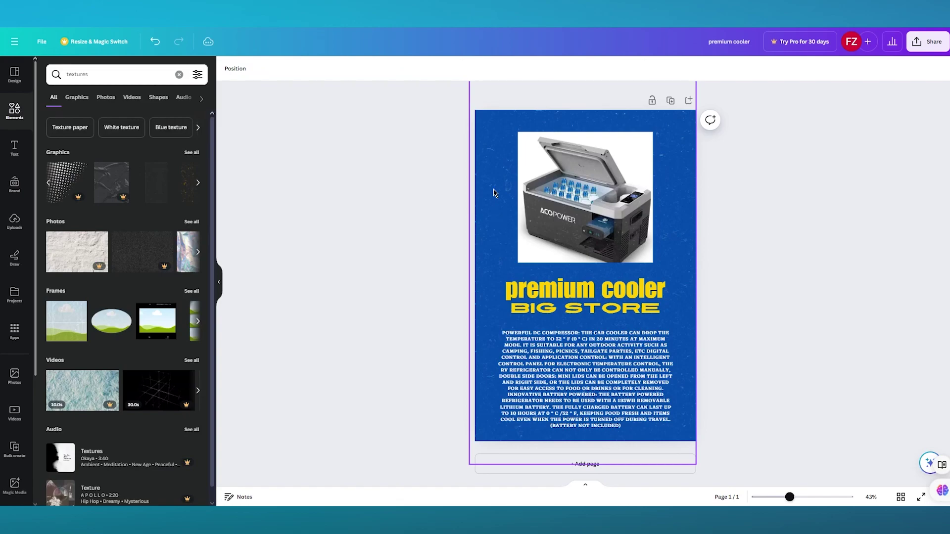
click(499, 173)
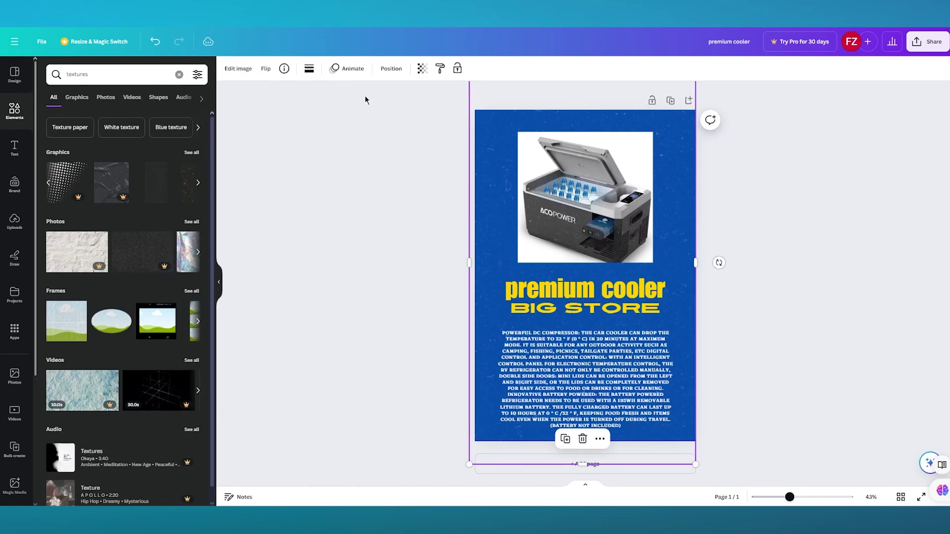
click(422, 69)
click(391, 68)
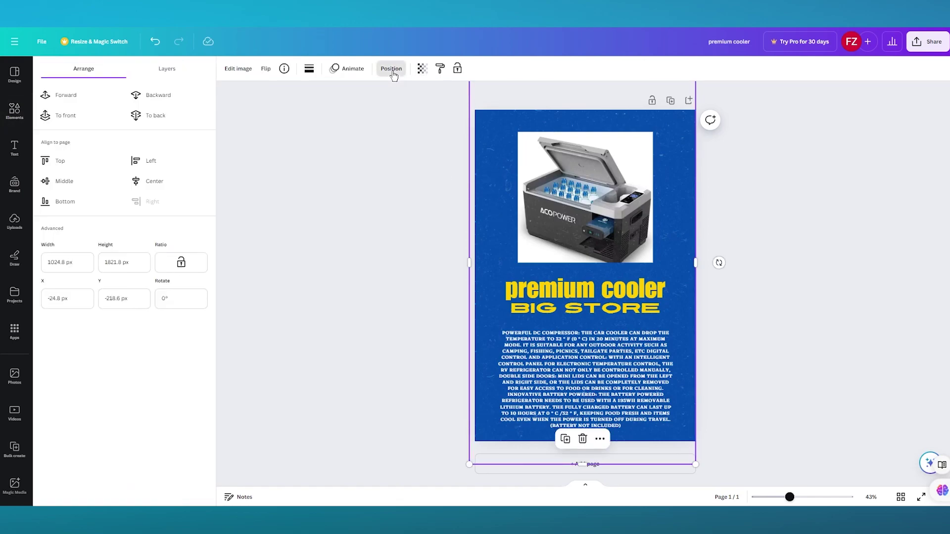
click(343, 214)
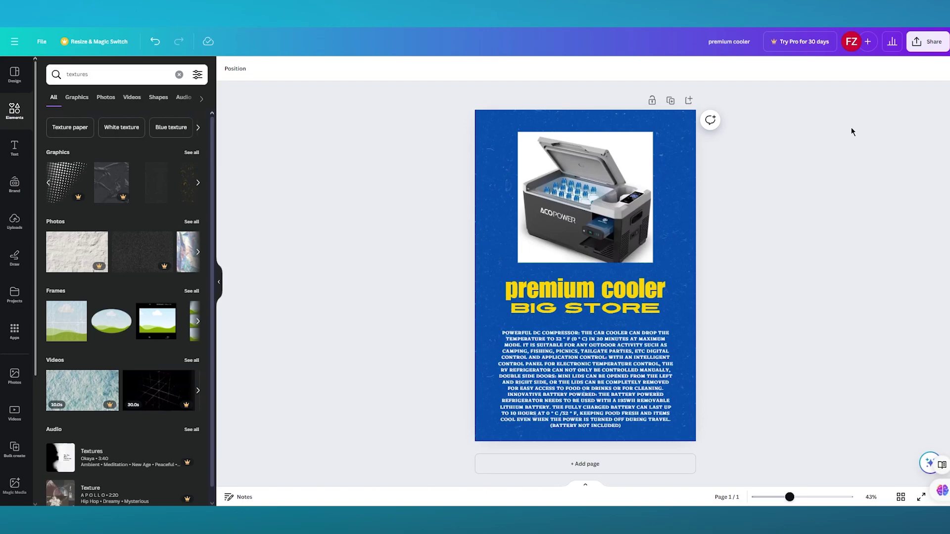
Step: Download the finished pin design as a PNG file
click(928, 41)
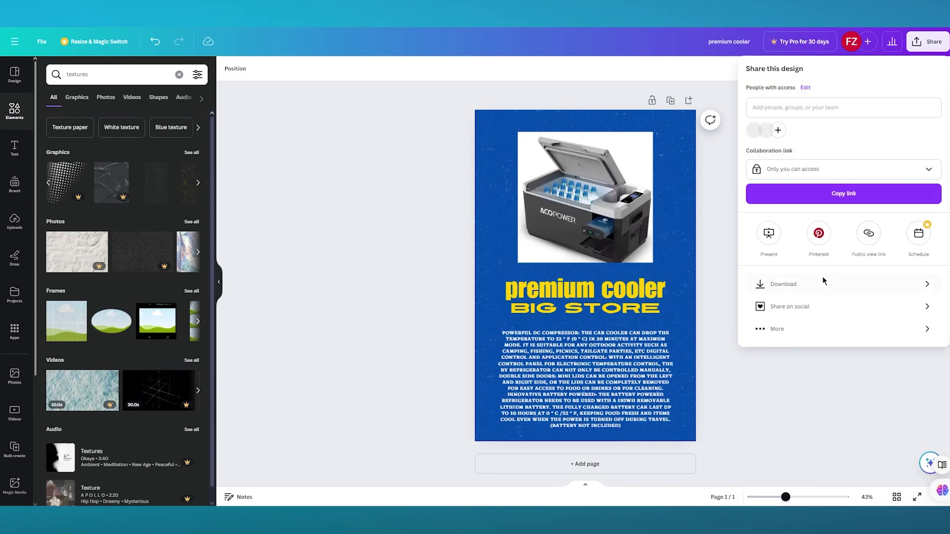
click(823, 281)
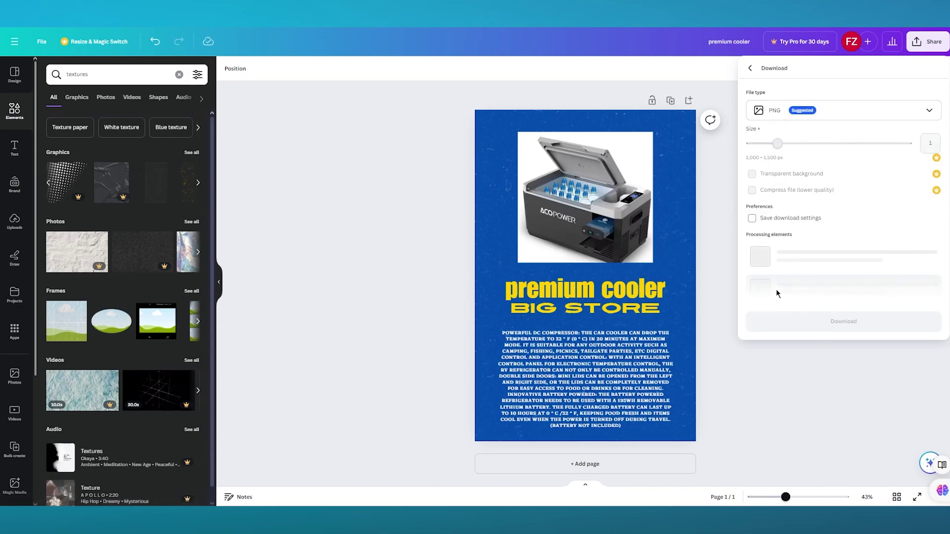
click(851, 241)
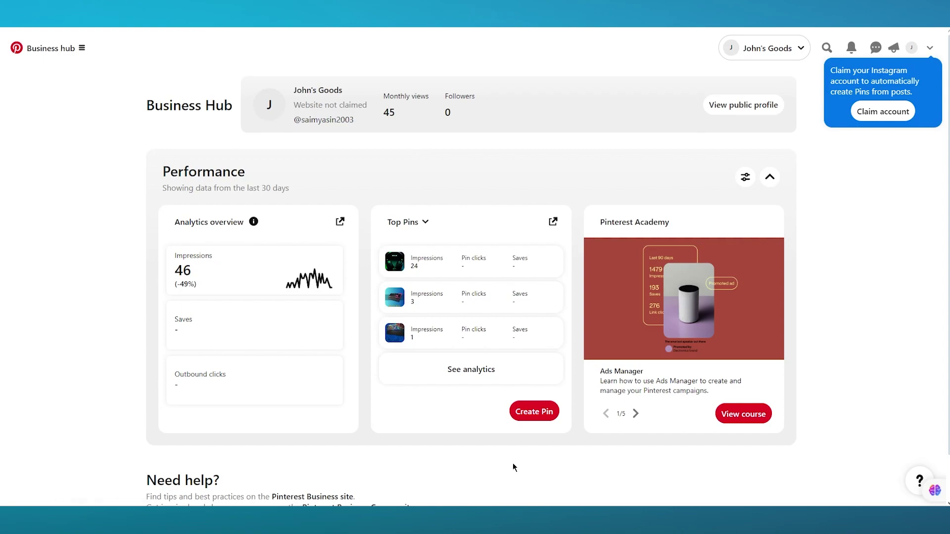
Step: Start a new pin in the Pinterest Business Hub and upload the downloaded "premium cooler.png" as its image
click(540, 417)
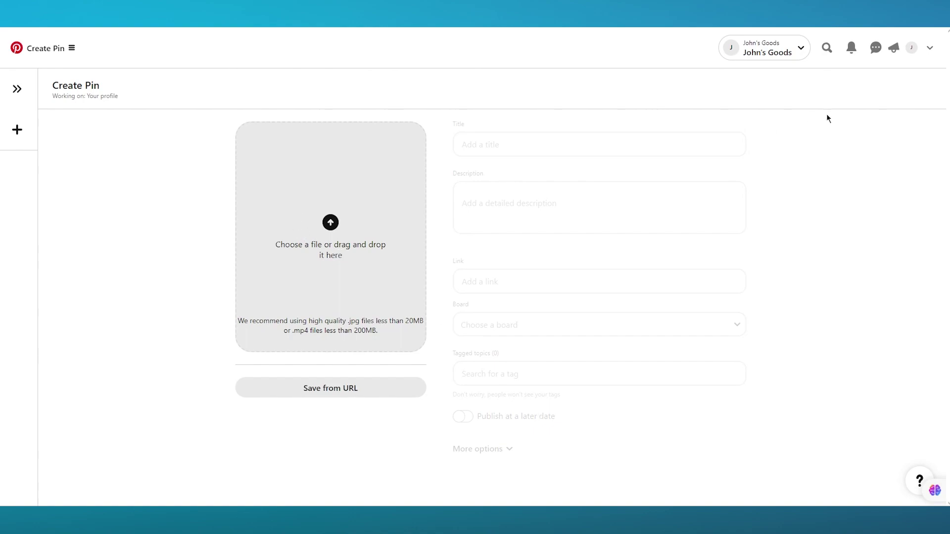
key(ctrl+j)
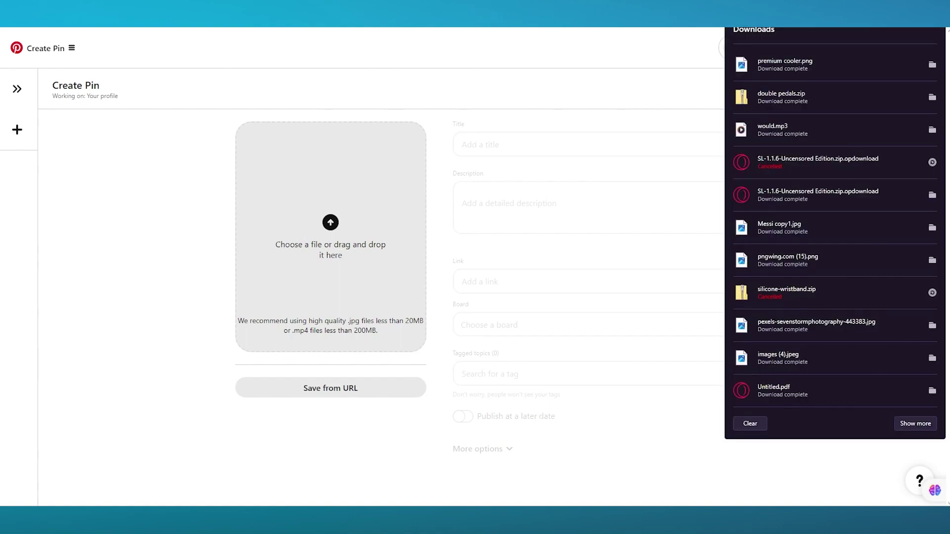
drag(808, 64, 352, 233)
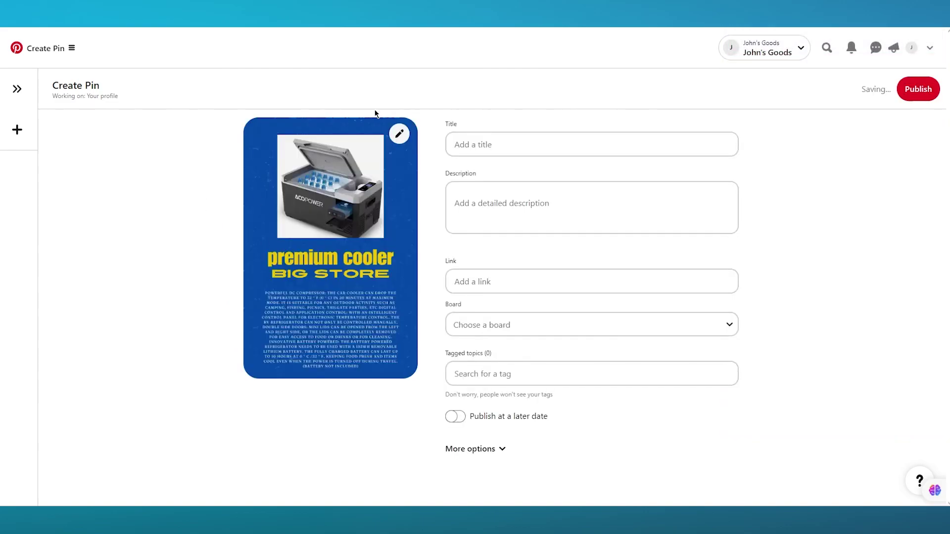
Step: Check the Temu listing for the seller's name and title the pin "BANUCHE INC FRIDGE FOR CAR SALE!!!!!"
click(498, 145)
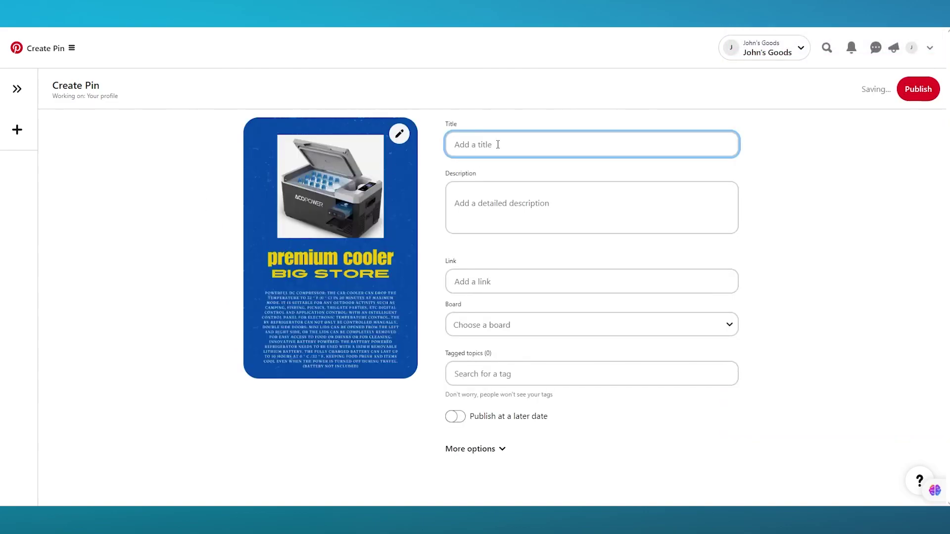
key(ctrl+Tab)
scroll(529, 147, up, 10)
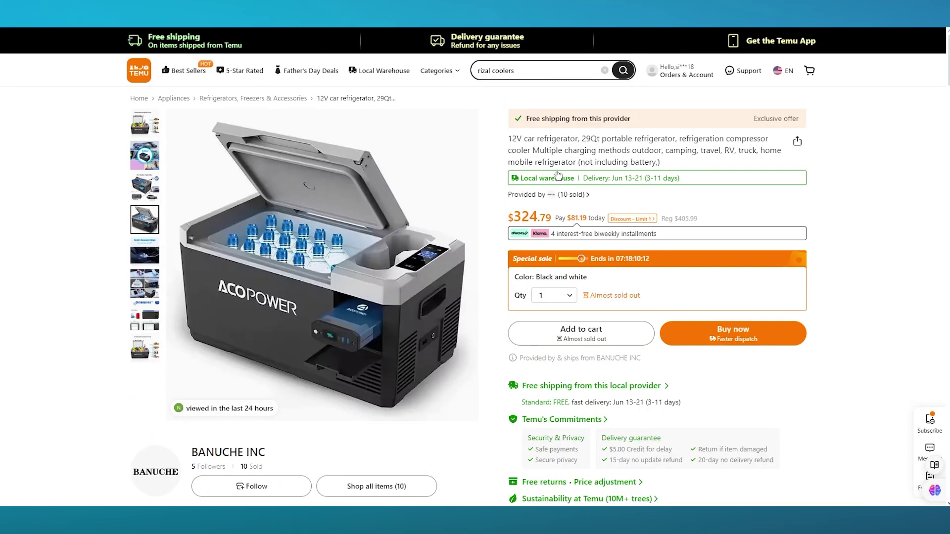
scroll(506, 336, down, 2)
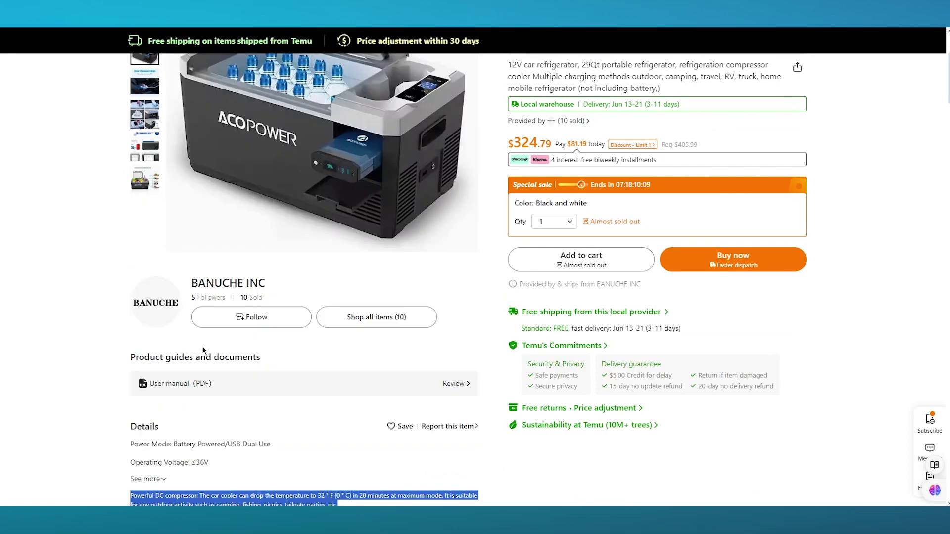
scroll(274, 279, up, 3)
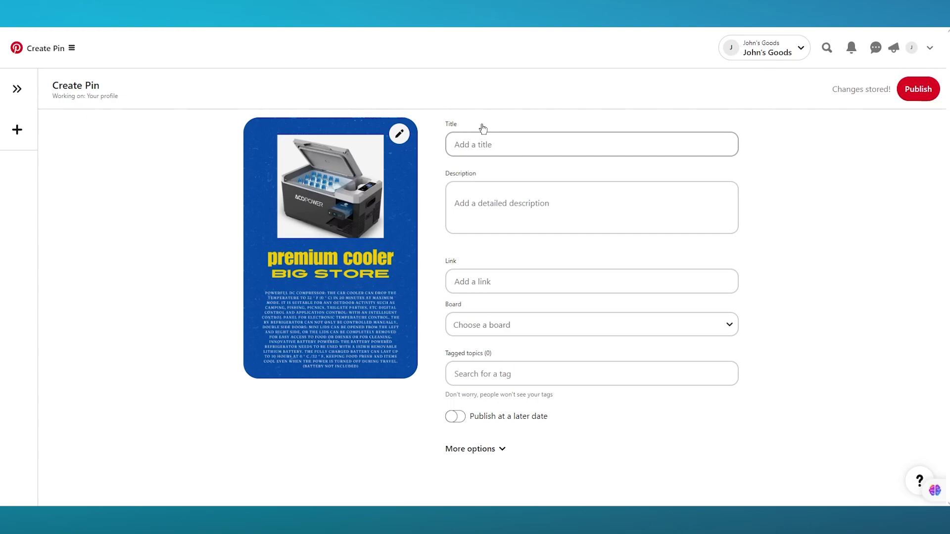
click(484, 142)
text(BANUCHE I)
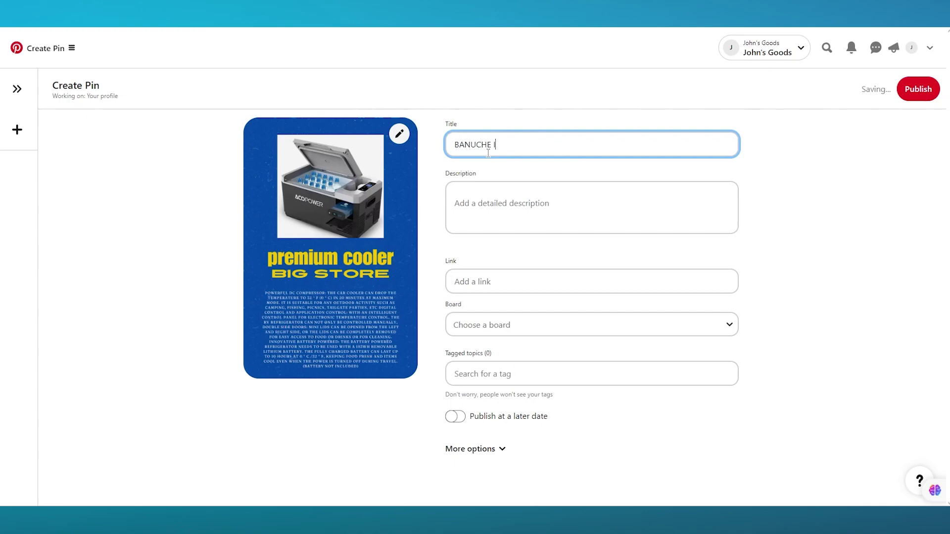
text(NC FRIDGE G FOR CAR SALE!!!!!)
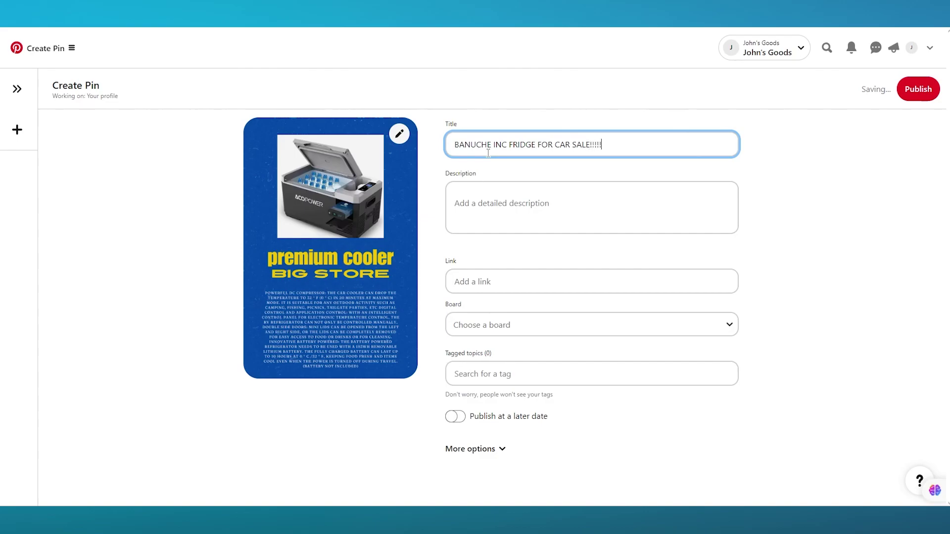
Step: Paste the Temu product description into the pin's Description and delete the middle paragraphs on digital control and double side doors
click(479, 196)
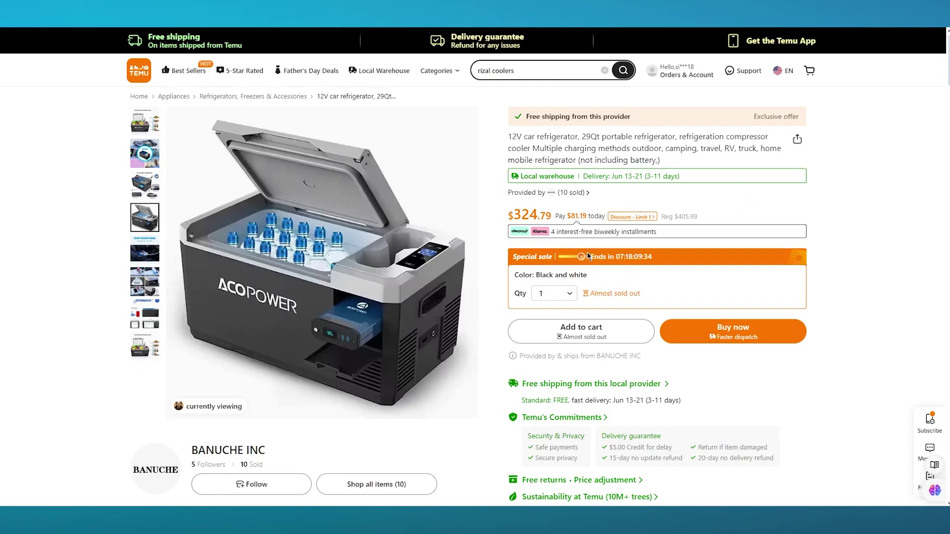
scroll(460, 32, down, 6)
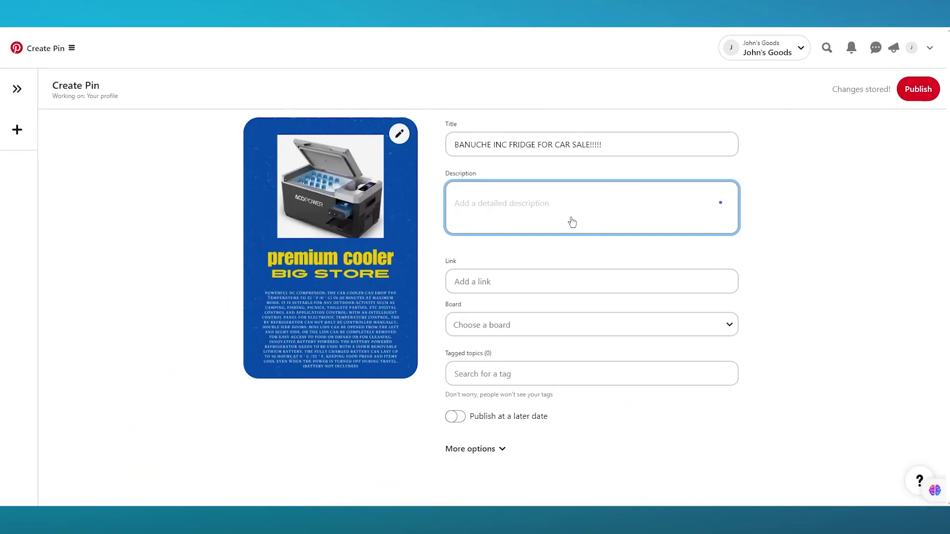
key(ctrl+v)
drag(523, 233, 456, 219)
scroll(592, 208, down, 2)
key(BackSpace)
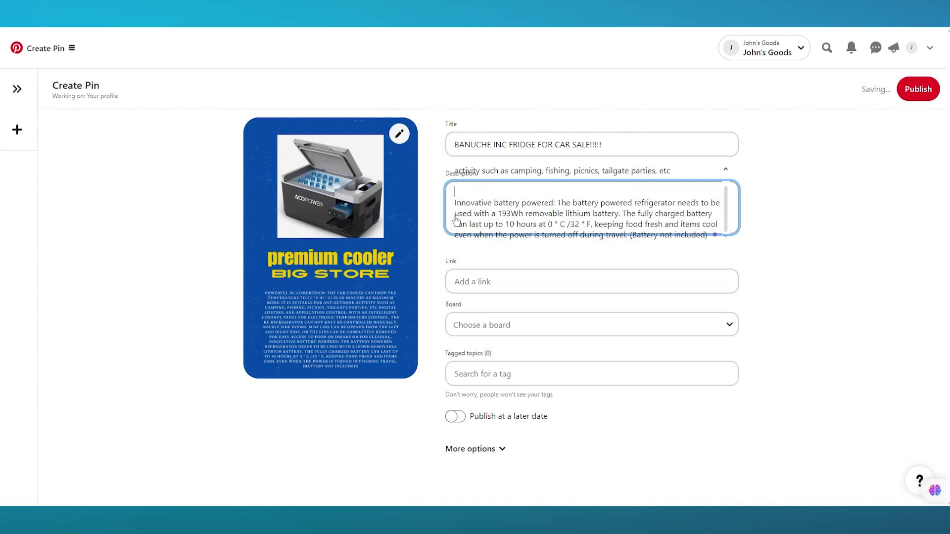
Step: Copy the share link of the Temu cooler listing and paste it into the pin's Link field
click(838, 247)
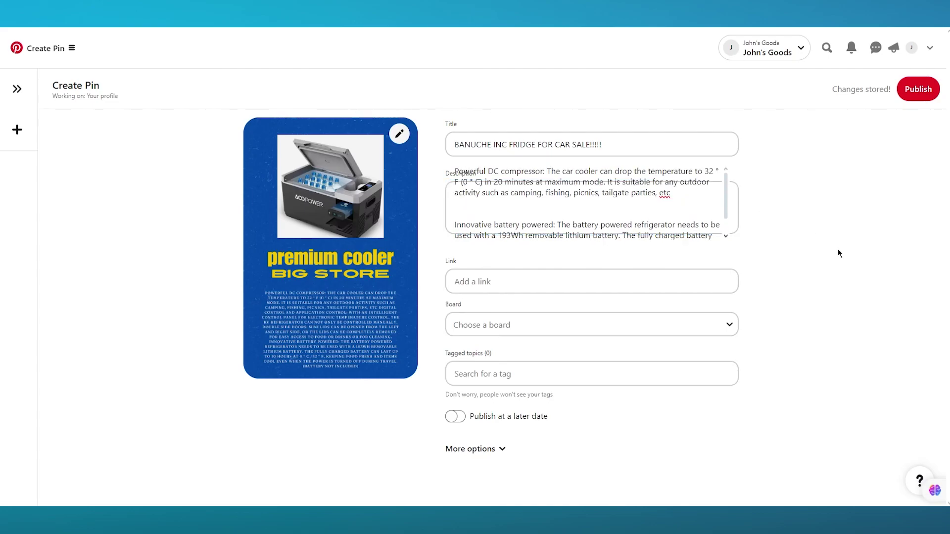
click(528, 273)
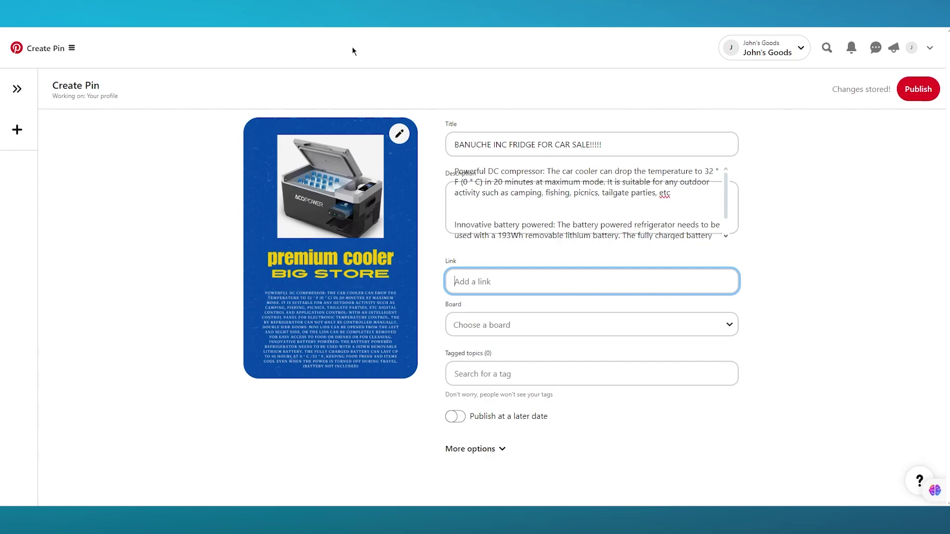
key(alt+Tab)
scroll(725, 298, up, 6)
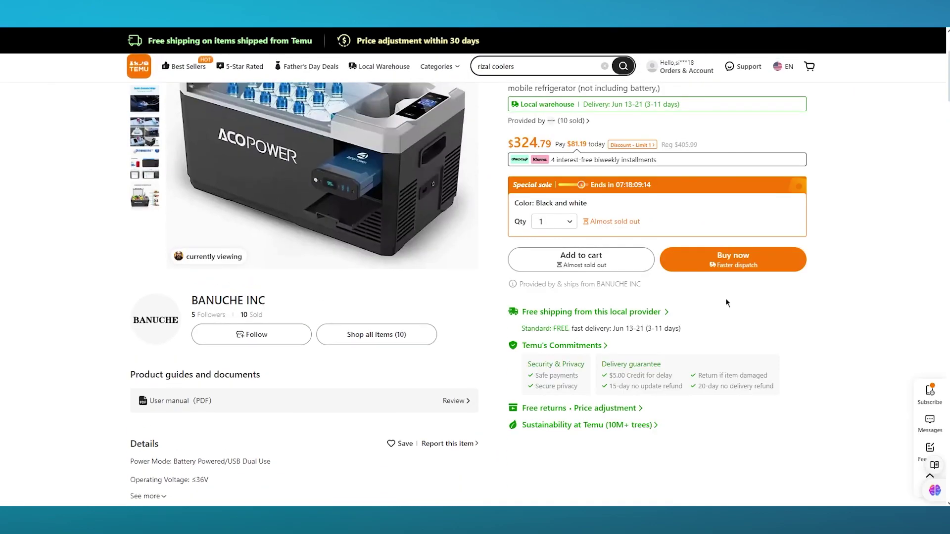
scroll(813, 154, up, 2)
click(797, 141)
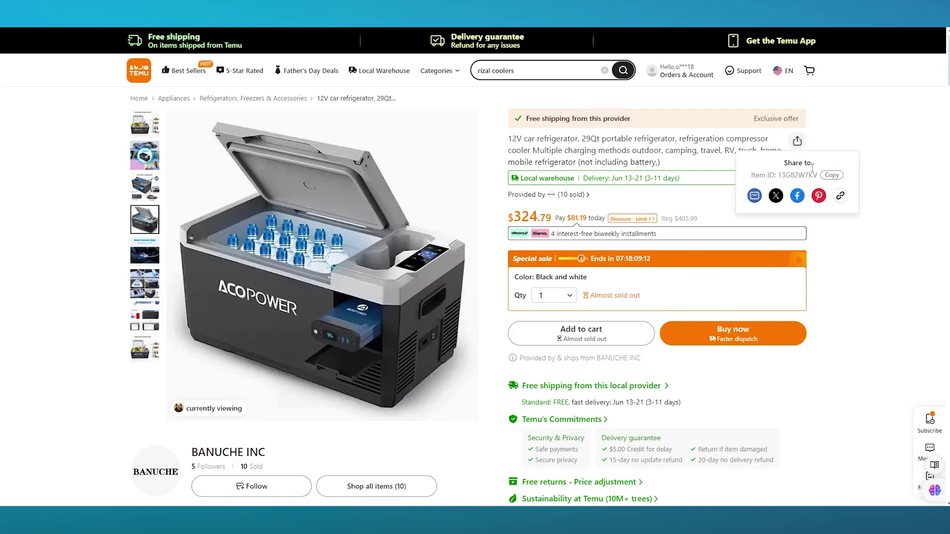
click(839, 197)
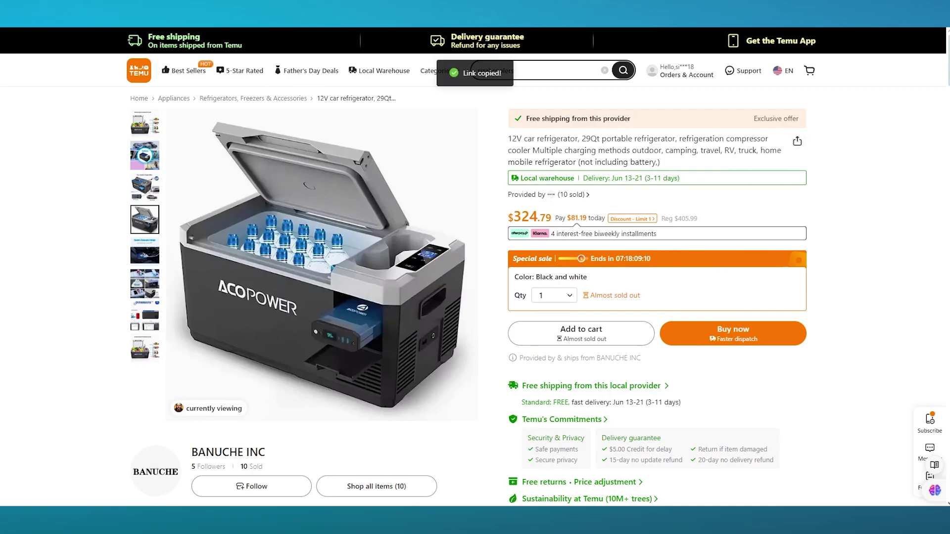
key(alt+Tab)
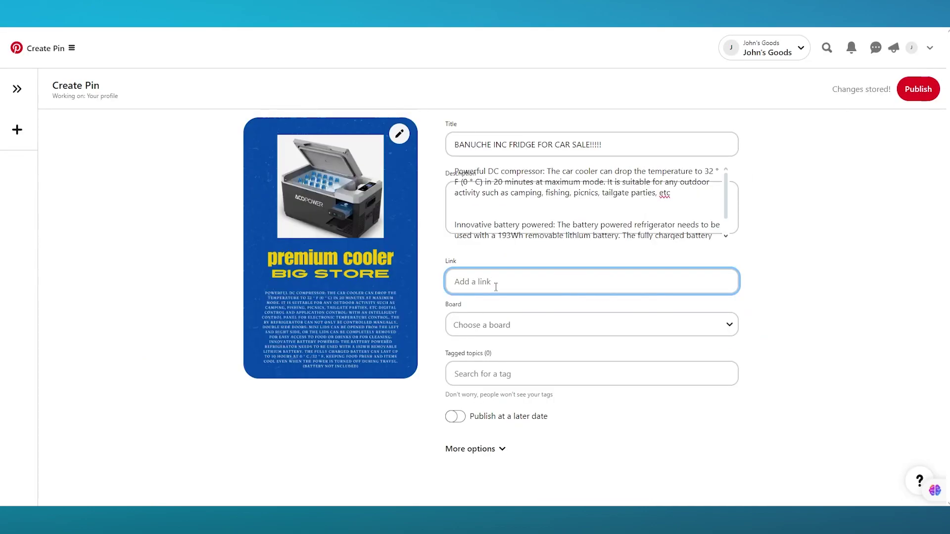
key(ctrl+v)
Step: Assign the pin to the "sdf" board, check its additional options, and publish it
click(528, 325)
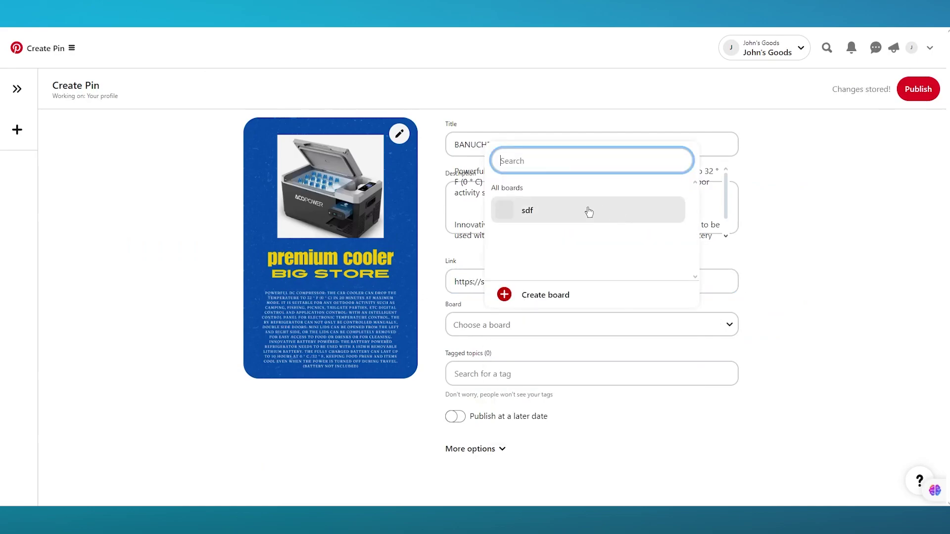
click(593, 212)
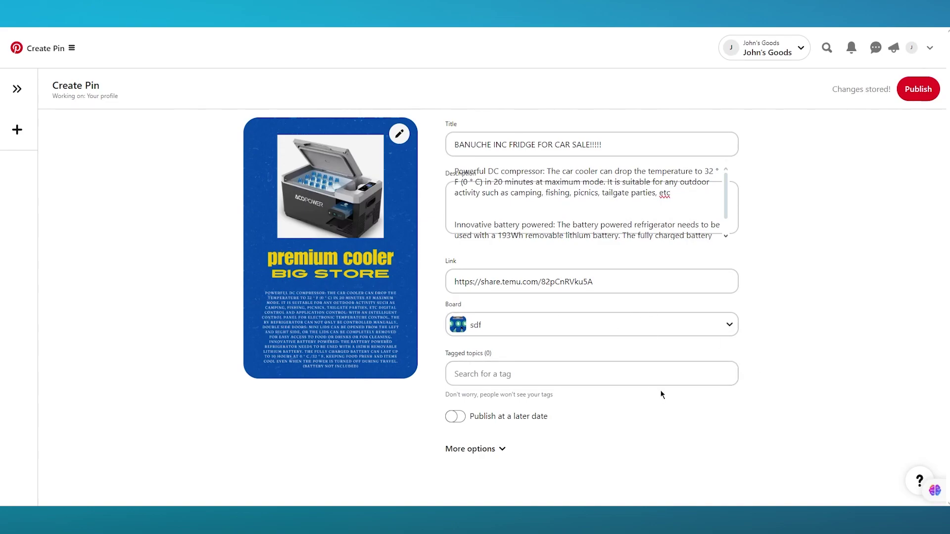
click(490, 448)
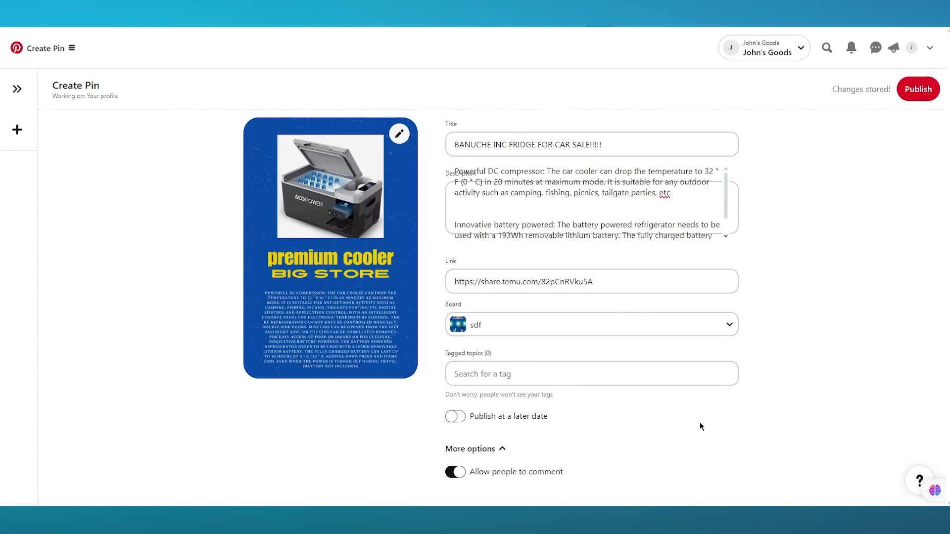
scroll(702, 427, down, 1)
scroll(713, 427, up, 1)
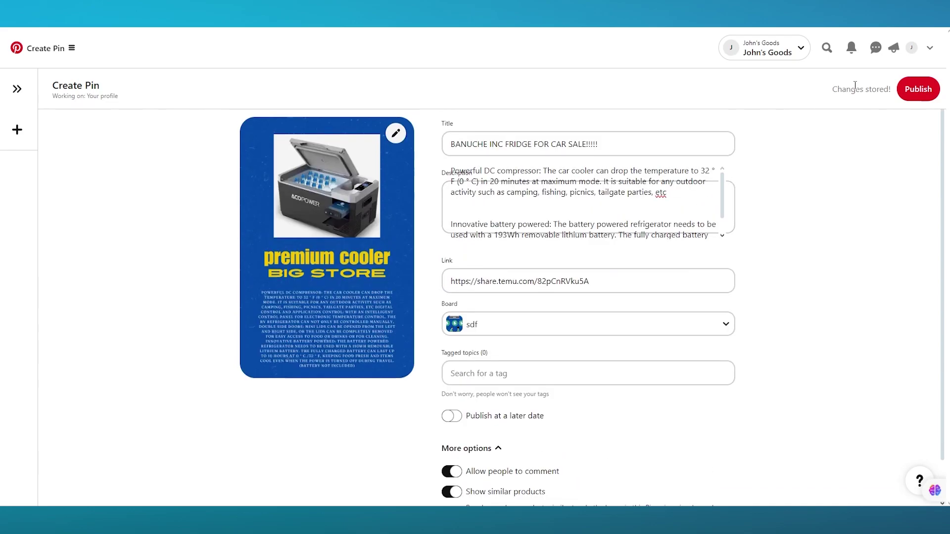
click(913, 91)
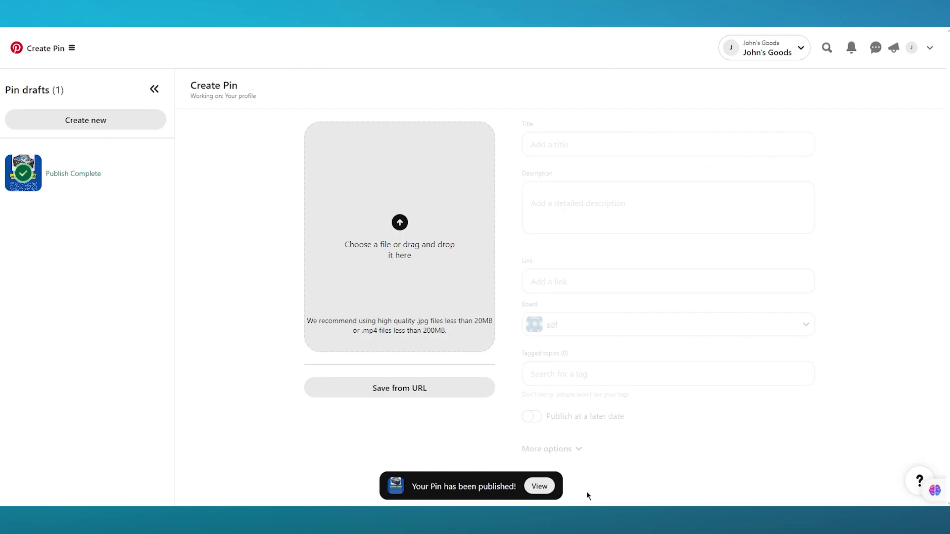
Step: View the published cooler pin, including its statistics, comments and related pins
click(552, 488)
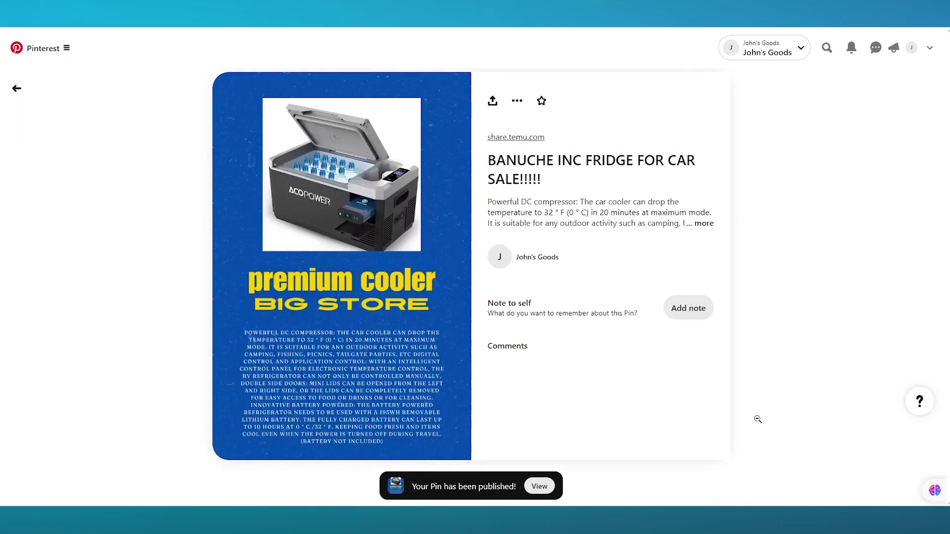
scroll(757, 419, down, 5)
scroll(758, 419, up, 5)
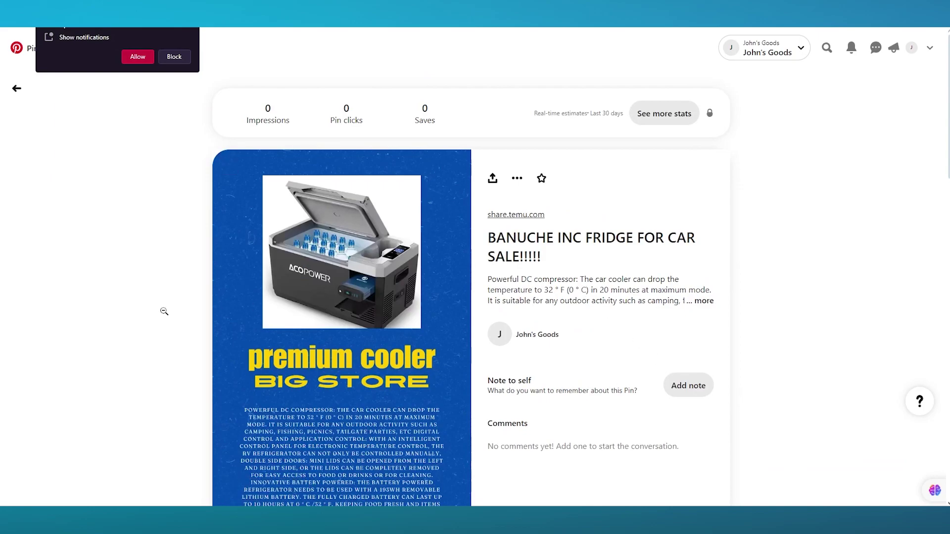
scroll(164, 311, down, 1)
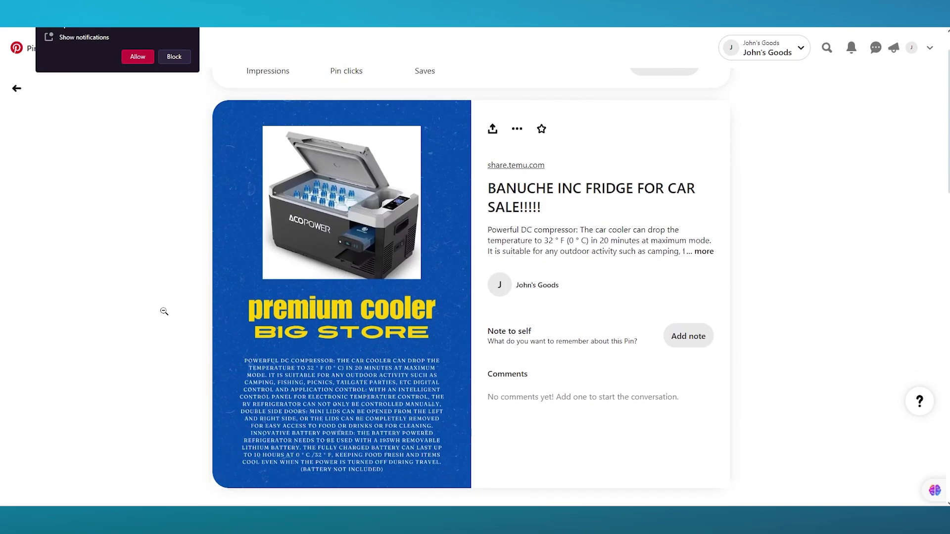
scroll(164, 311, up, 1)
scroll(303, 310, down, 6)
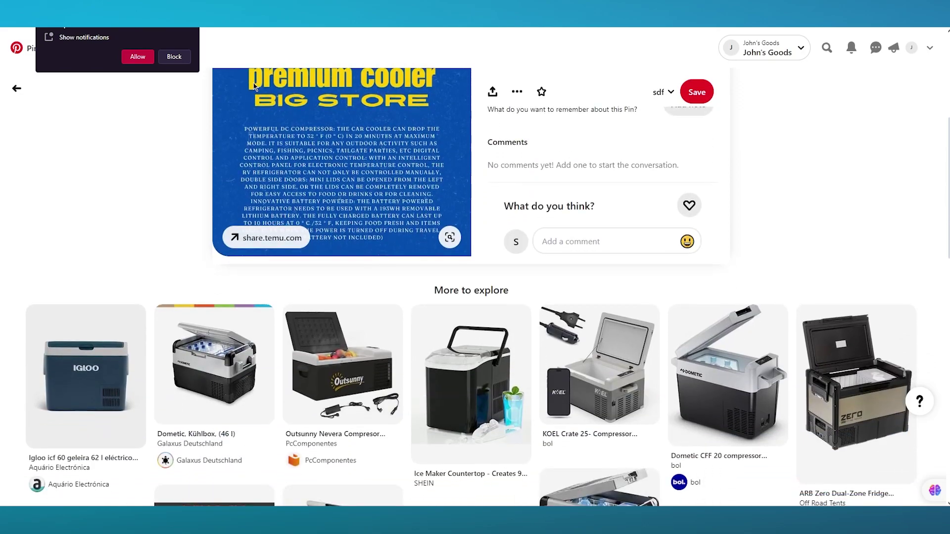
scroll(187, 155, up, 6)
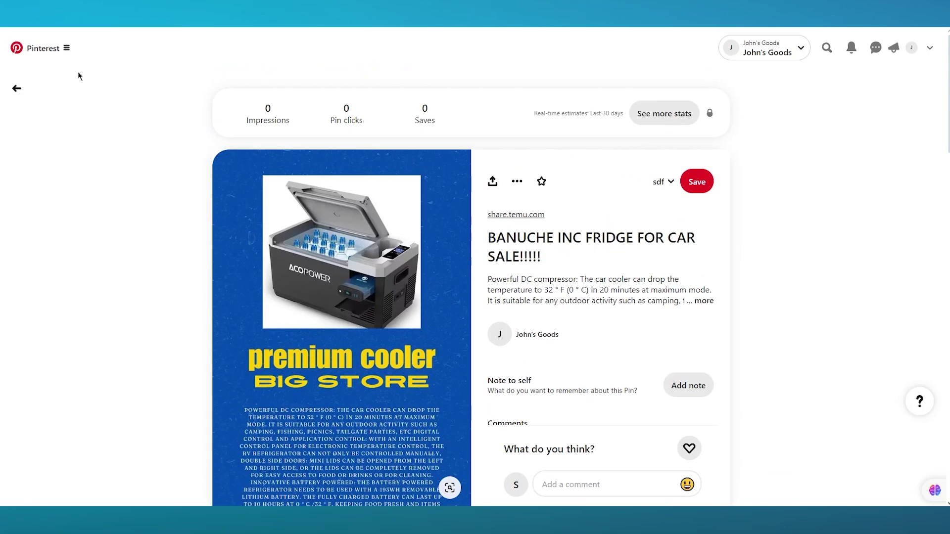
Step: Leave the published pin and check the ad accounts and profiles listed under the business account
click(16, 91)
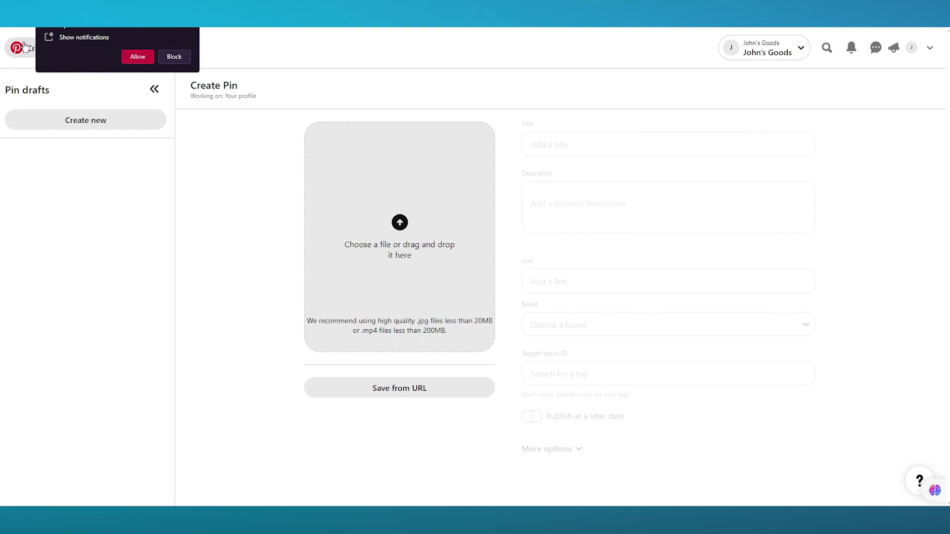
click(737, 56)
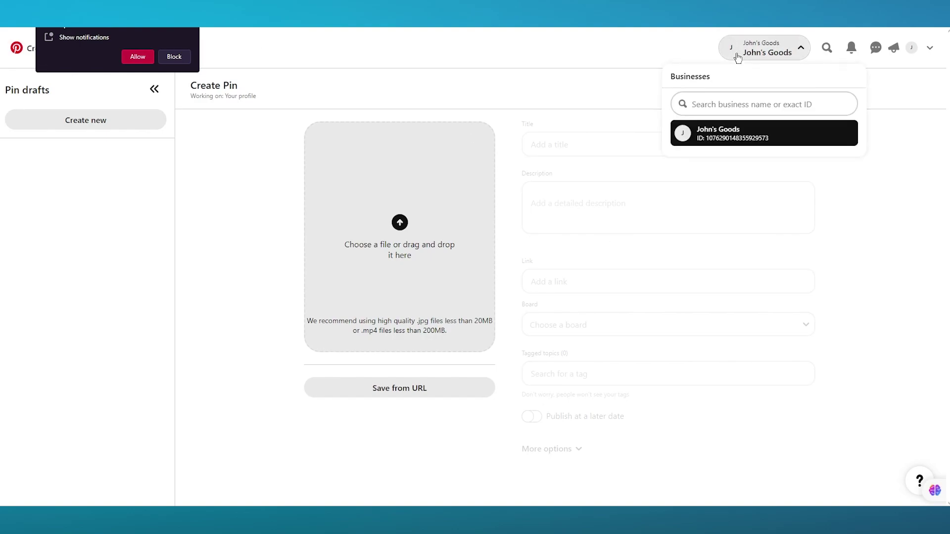
click(749, 135)
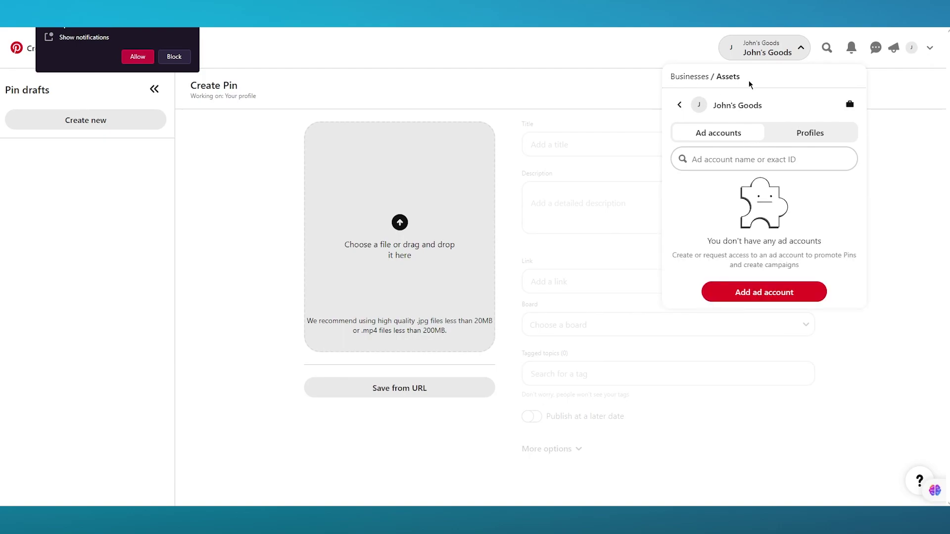
click(802, 132)
click(742, 186)
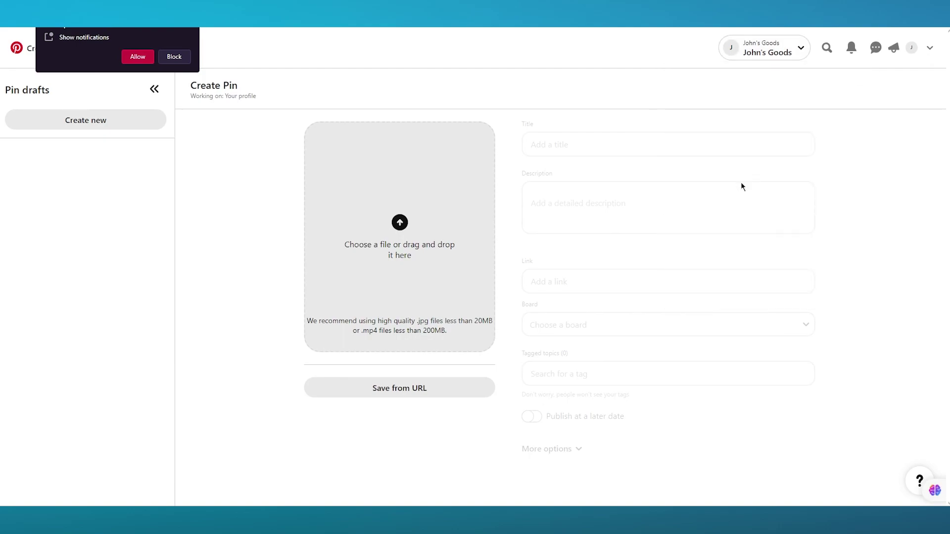
Step: Dismiss the notification prompt, go to the Business Hub and review the Performance section
click(195, 28)
click(44, 51)
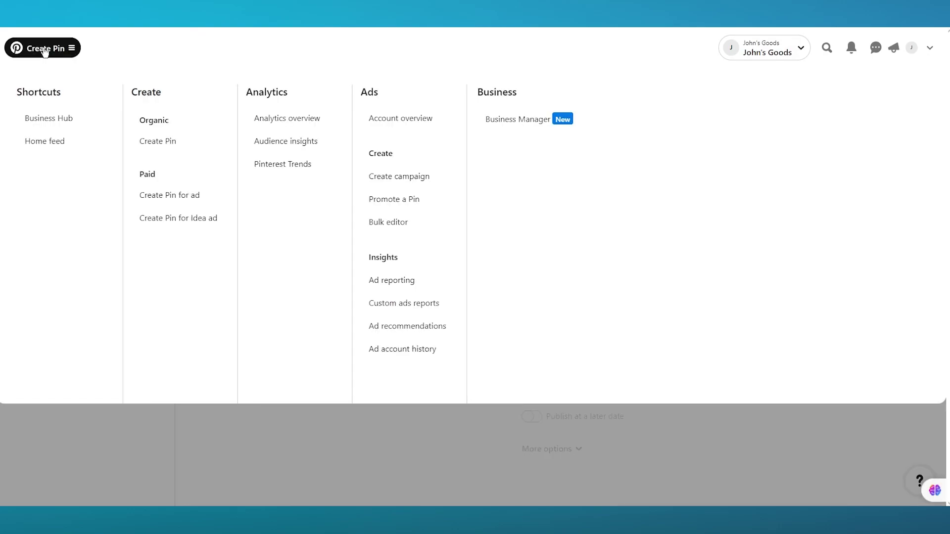
click(51, 124)
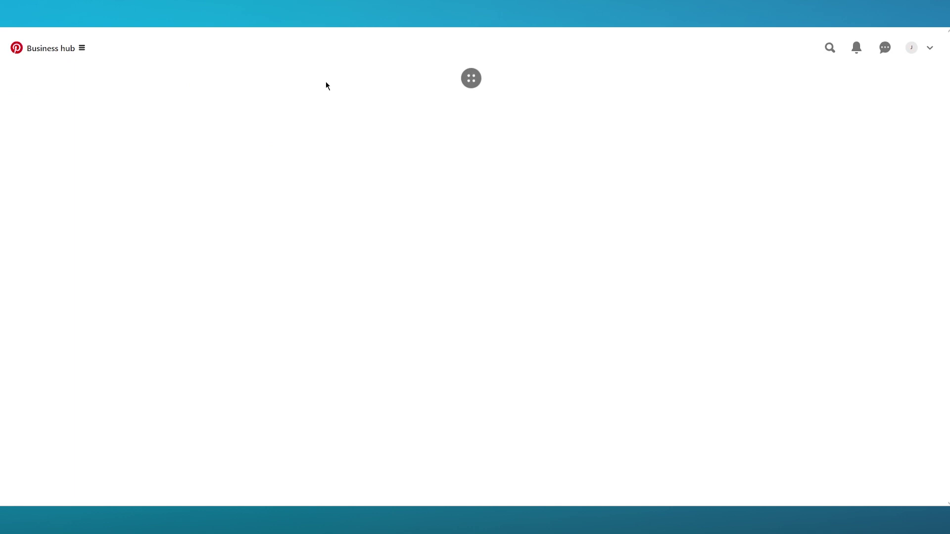
scroll(372, 159, down, 1)
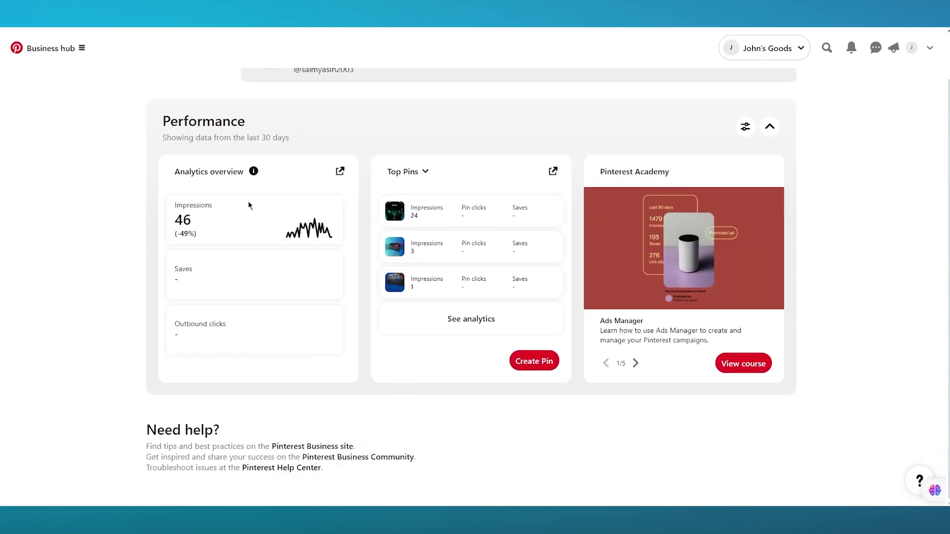
Step: Examine the Razer headphones pin from the Top Pins list and open the Create Pin for ad page
click(435, 219)
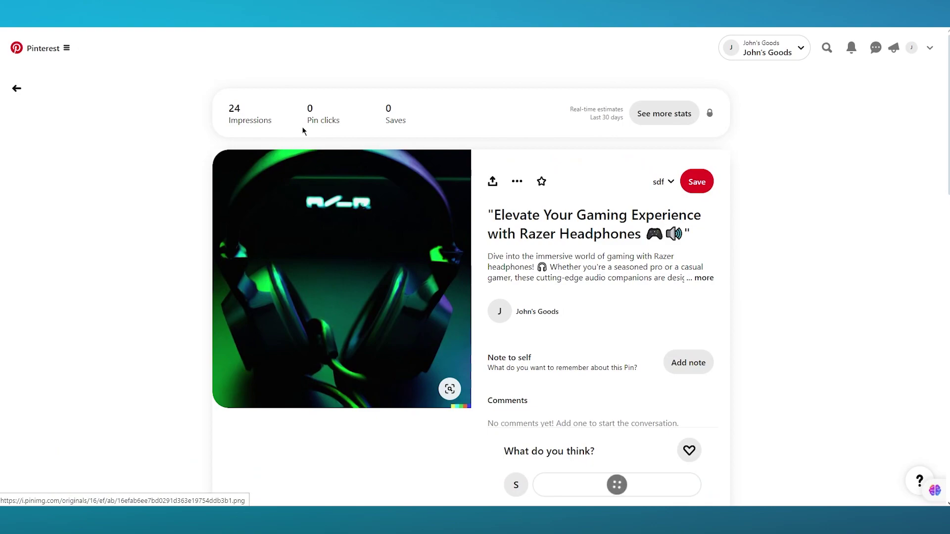
scroll(183, 227, down, 2)
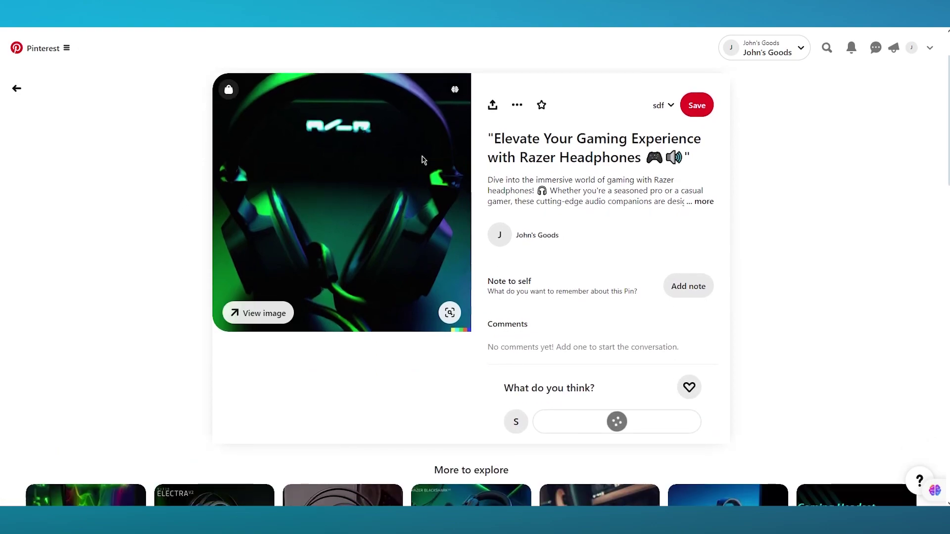
click(229, 90)
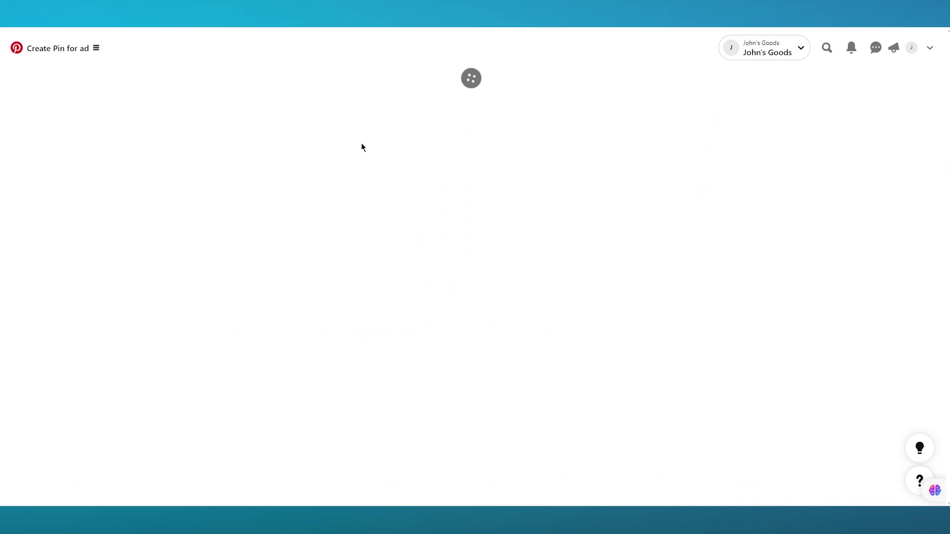